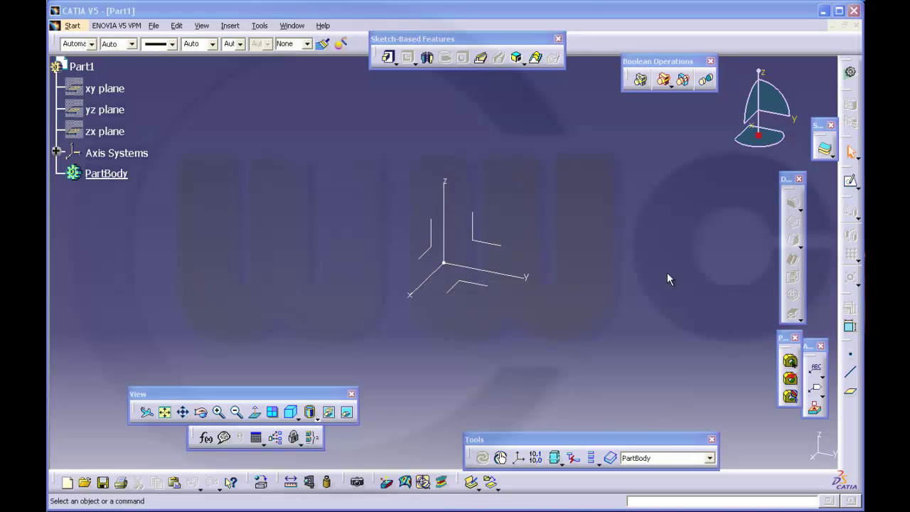
- Start a new sketch on the yz plane and box-select both sketch axes
left_click(851, 183)
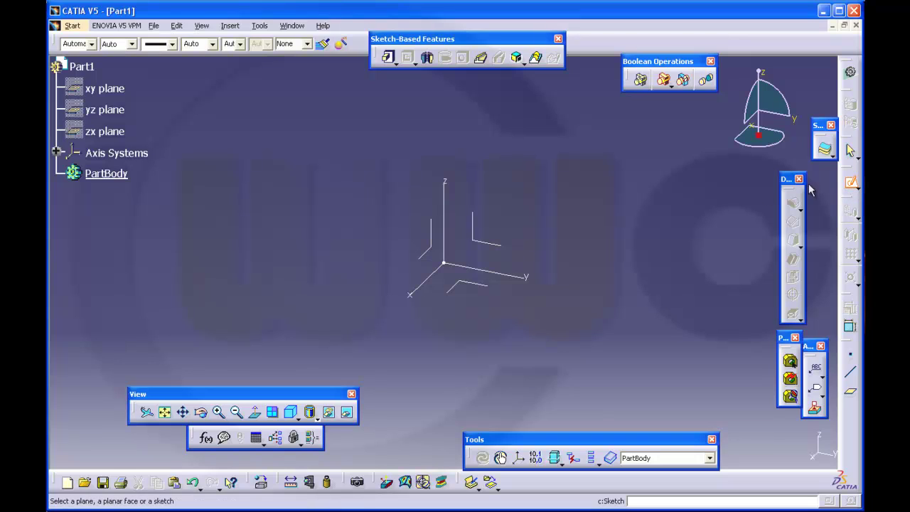
left_click(496, 247)
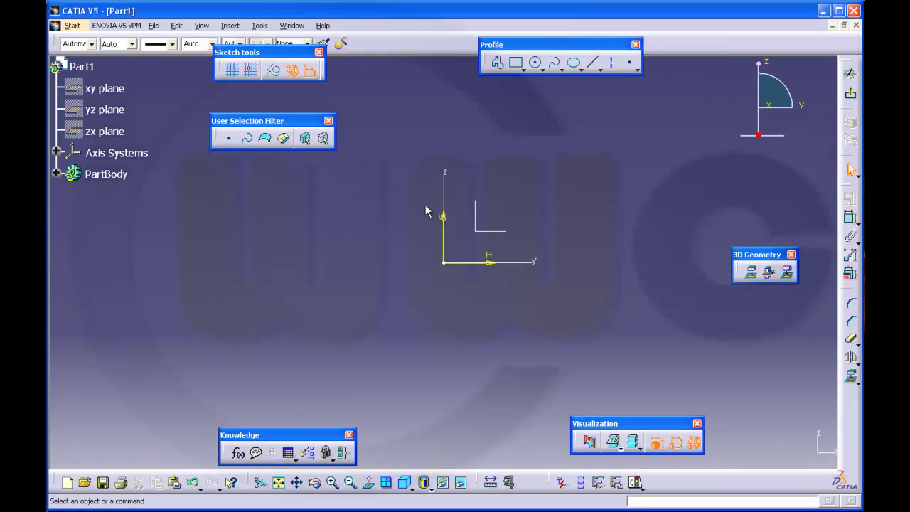
mouse_move(407, 195)
left_mouse_down()
mouse_move(412, 209)
mouse_move(534, 287)
mouse_move(510, 281)
left_mouse_up()
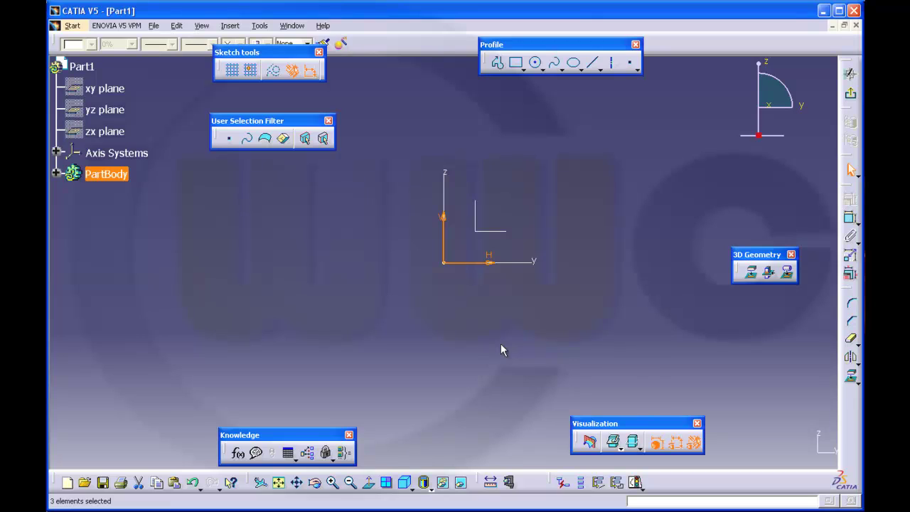
- Hide the sketch axes and draw a rectangle
left_click(442, 482)
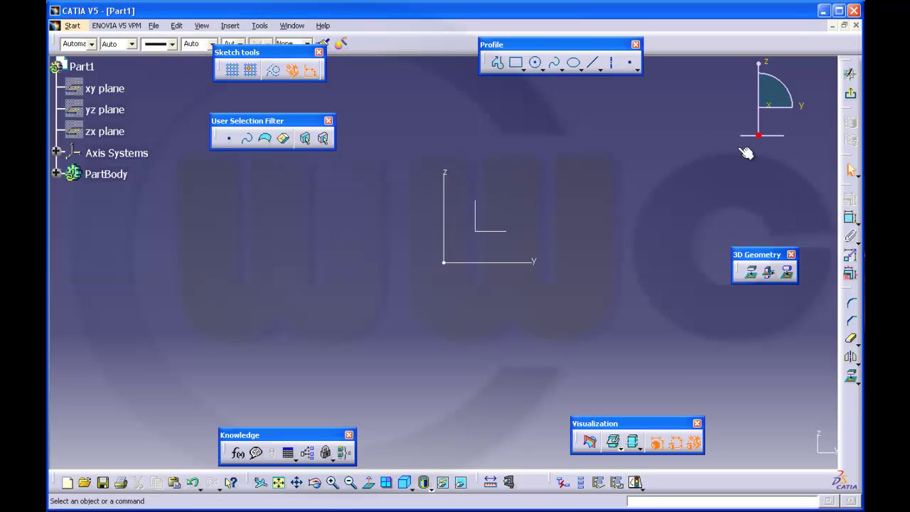
left_click(516, 65)
left_click(471, 137)
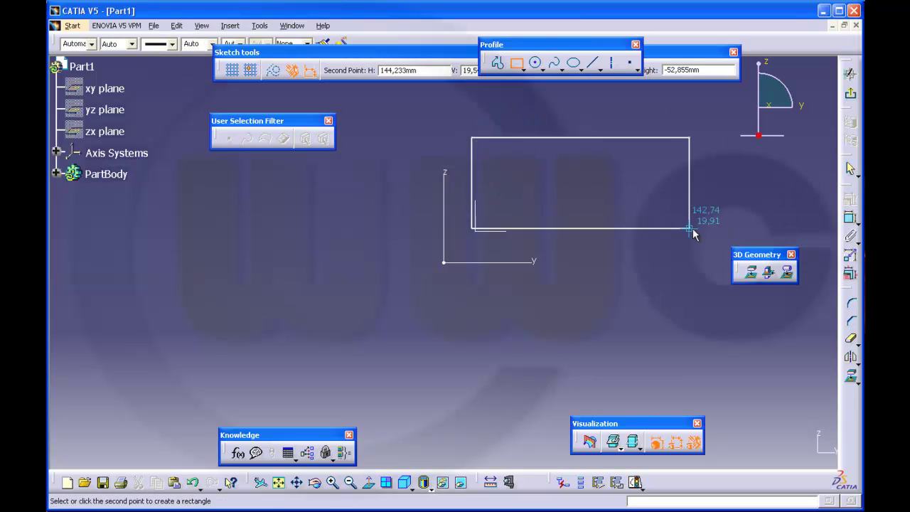
left_click(692, 240)
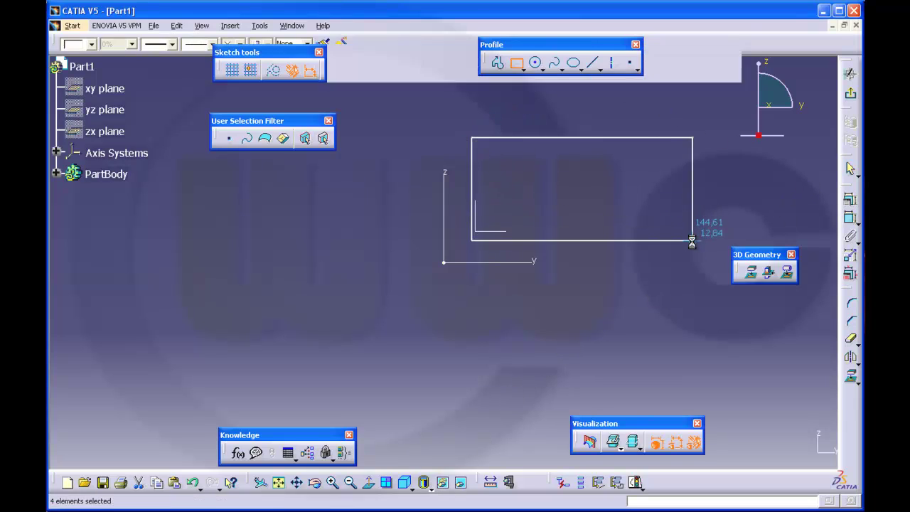
- Delete the rectangle's four automatic Parallelism constraints from Sketch.1's Constraints list
left_click(57, 174)
left_click(71, 194)
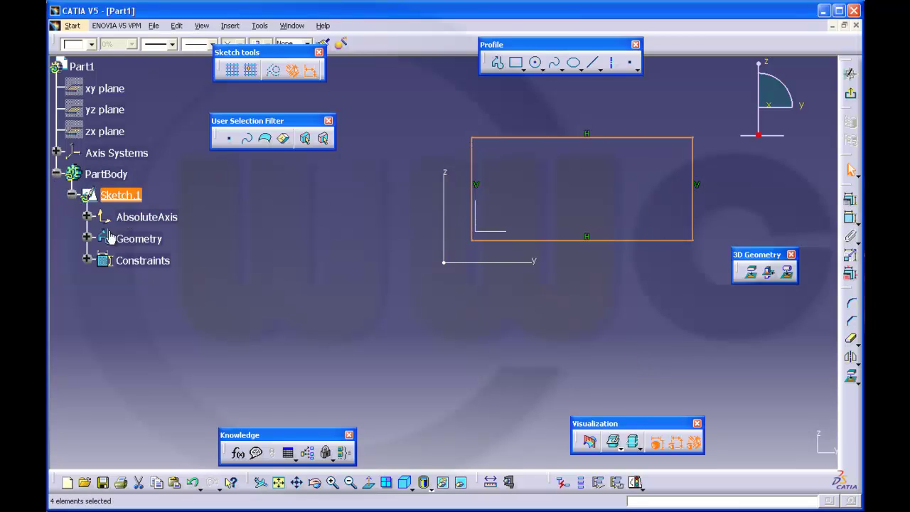
left_click(87, 260)
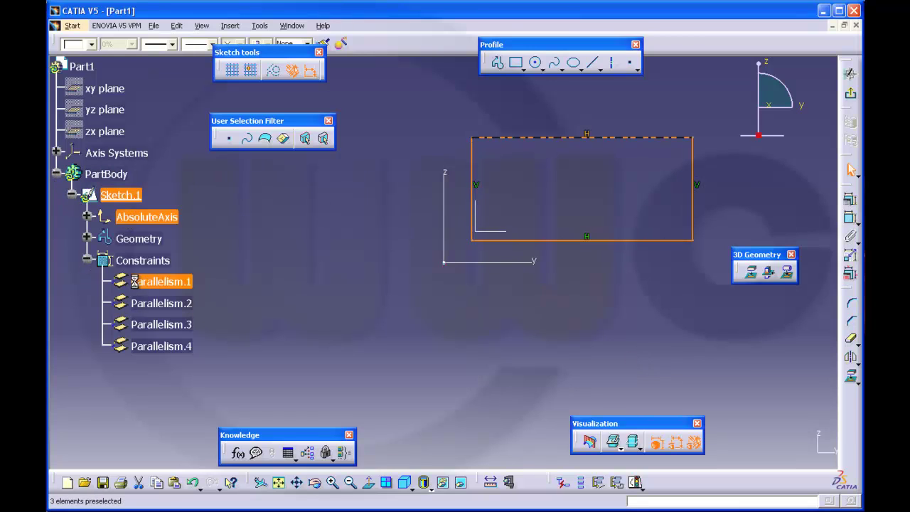
left_click(177, 346, "shift")
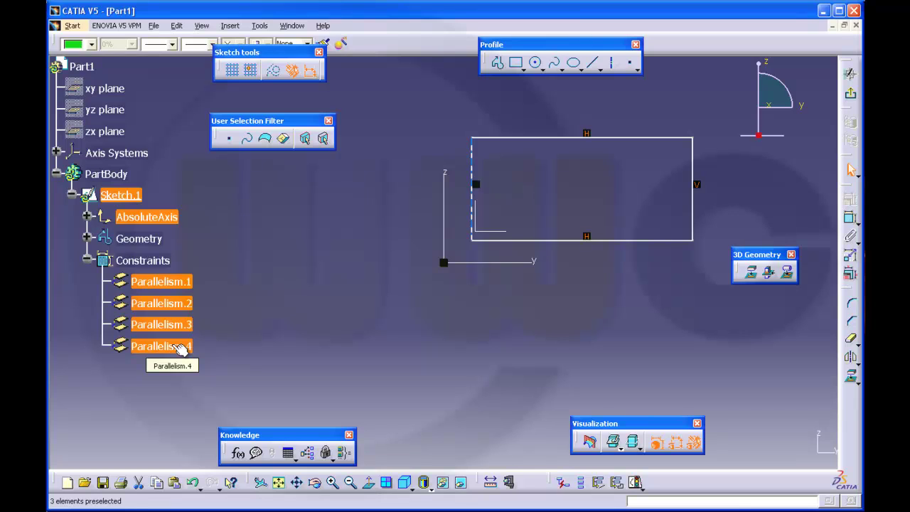
key("Delete")
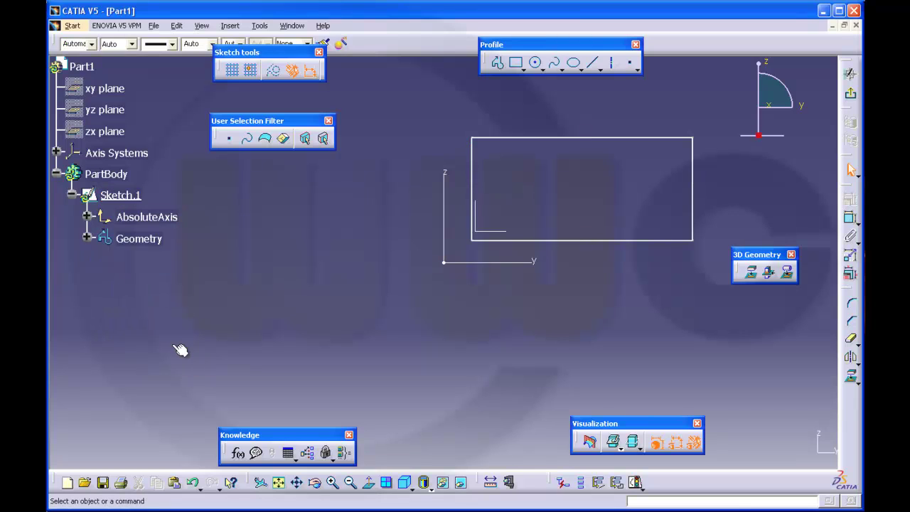
- Dimension the rectangle's height between top and bottom edges as 40
left_click(850, 221)
left_click(600, 138)
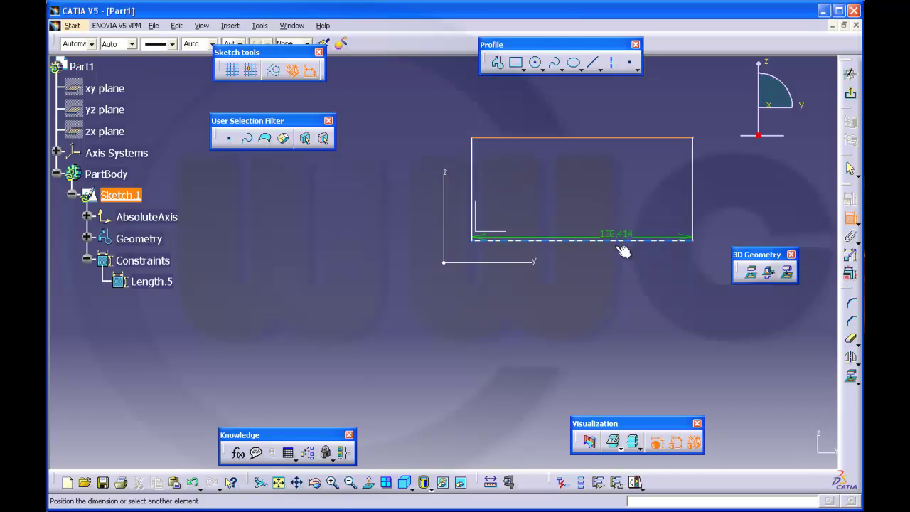
left_click(616, 240)
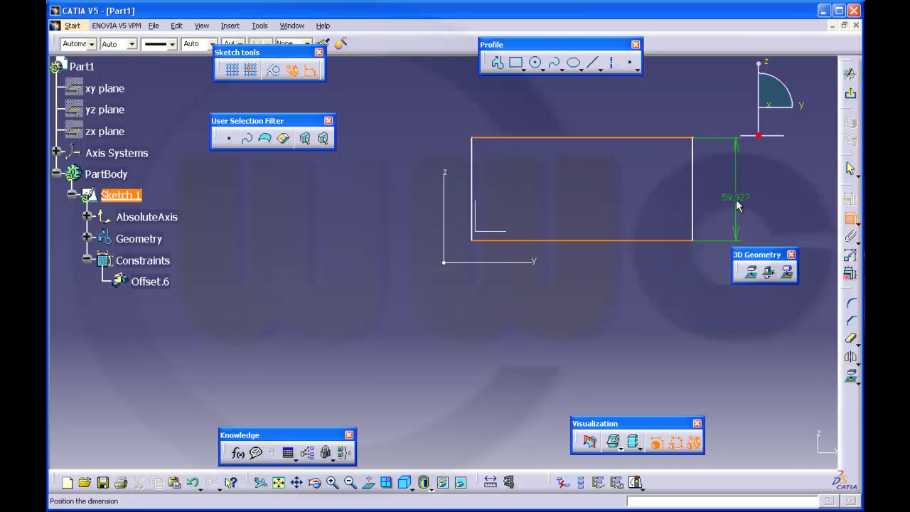
left_click(736, 204)
double_click(737, 202)
type("4")
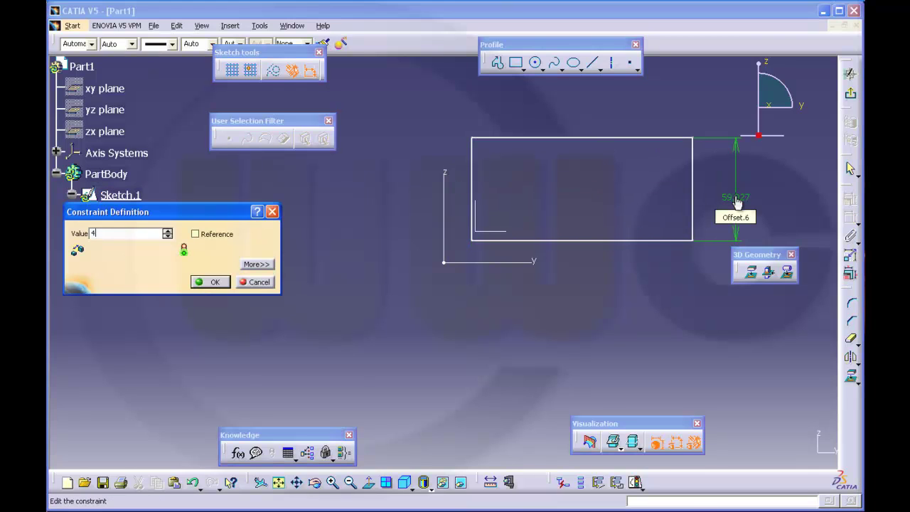
type("0mm")
key("Return")
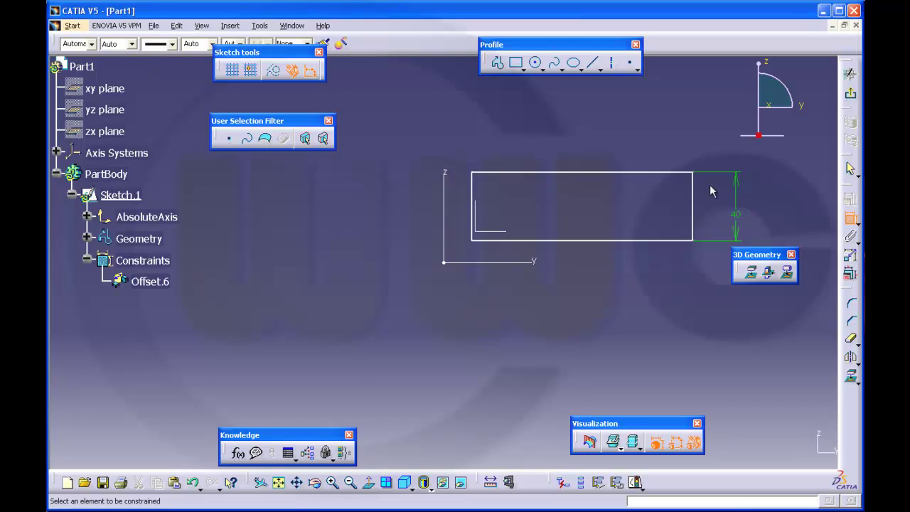
- Dimension the rectangle's width between left and right edges as 60
left_click(481, 188)
left_click(692, 199)
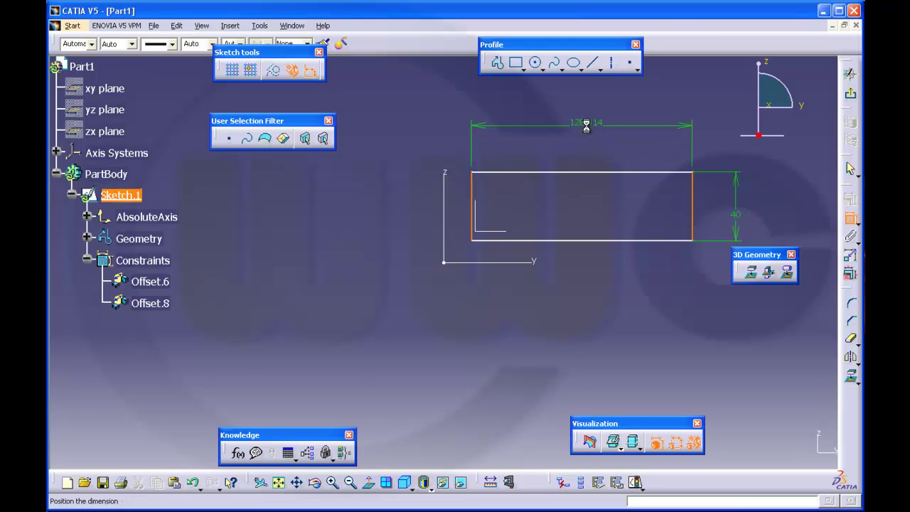
left_click(588, 127)
double_click(588, 128)
type("60")
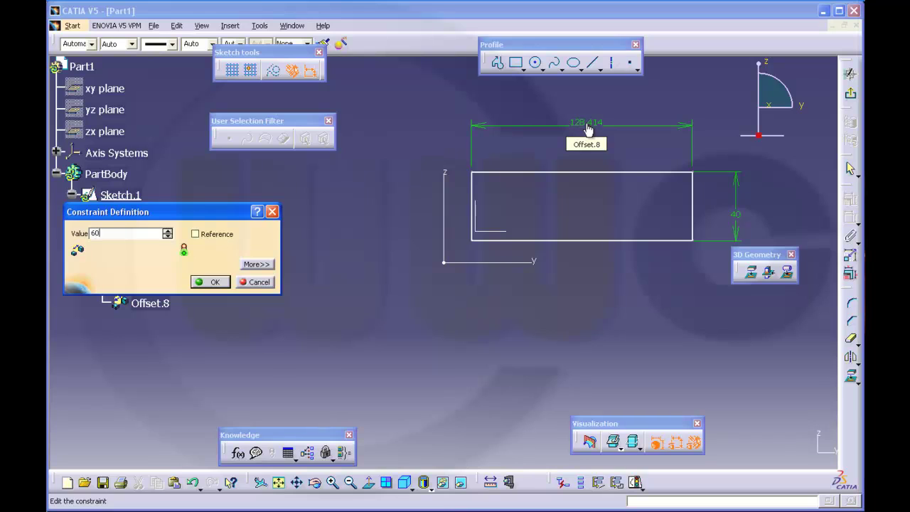
key("Return")
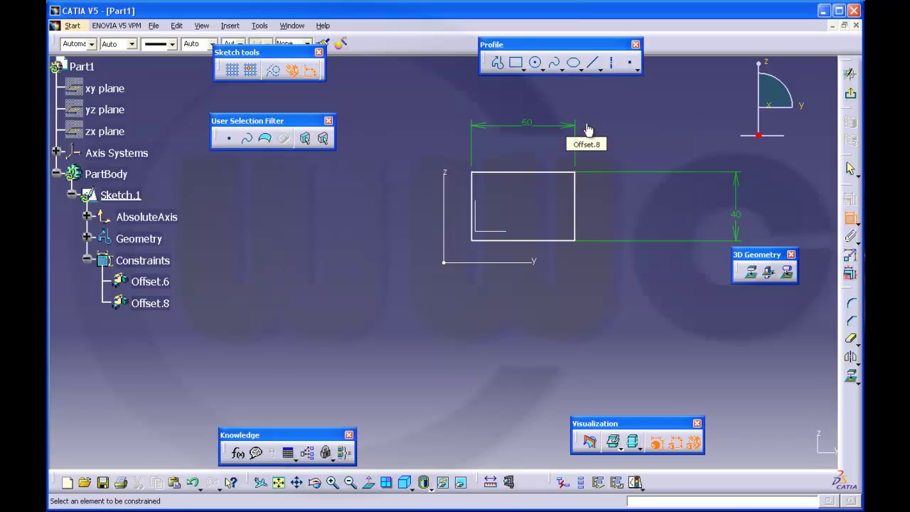
- Make the left and right edges symmetric about the vertical axis
left_click(476, 191)
left_click(576, 199)
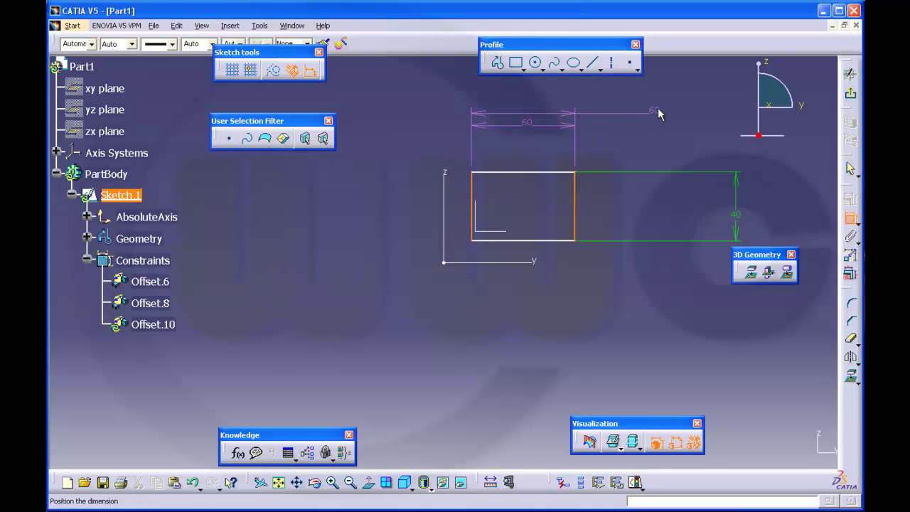
right_click(658, 112)
left_click(696, 233)
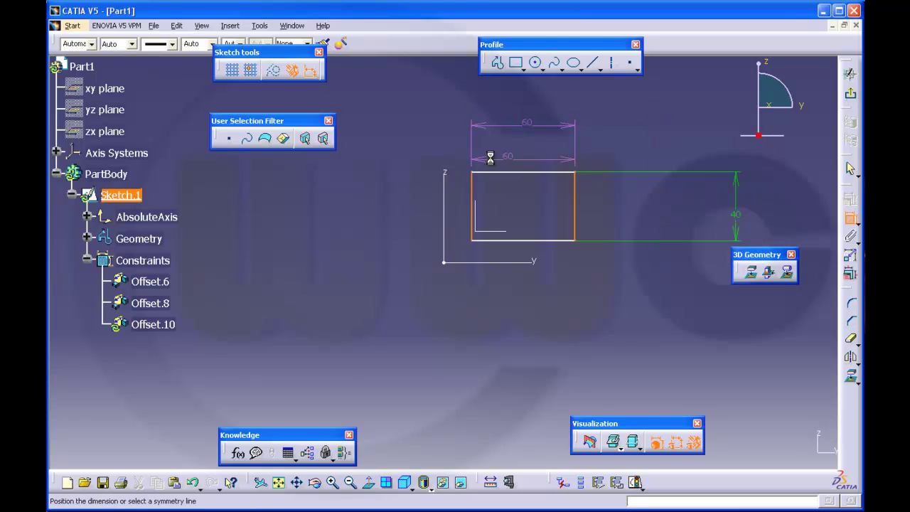
left_click(444, 176)
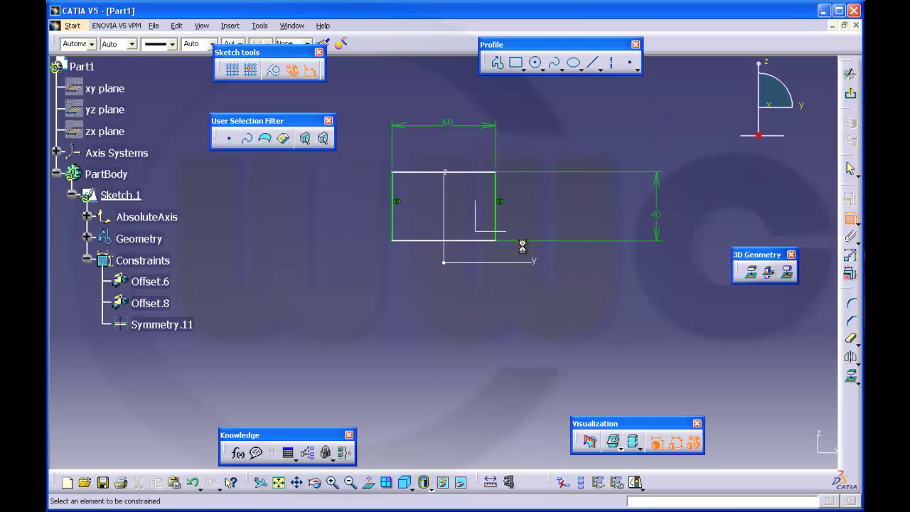
- Make the rectangle's bottom edge coincident with the horizontal axis
left_click(476, 240)
left_click(532, 263)
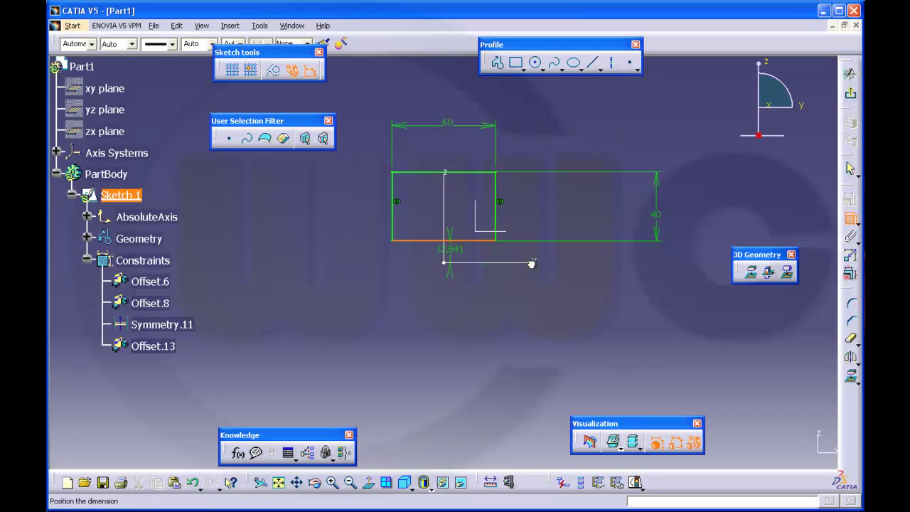
right_click(532, 263)
left_click(574, 428)
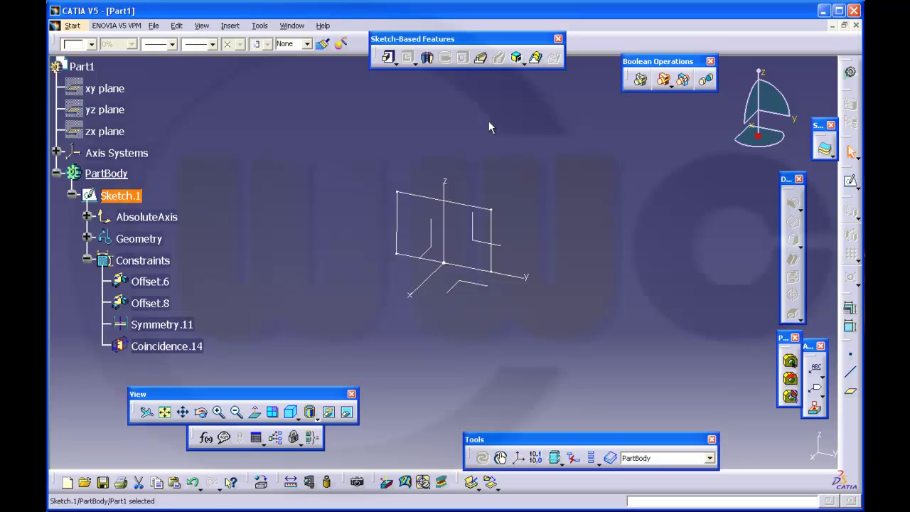
- Pad the rectangle 20mm with mirrored extent to create the Pad.1 block
left_click(389, 58)
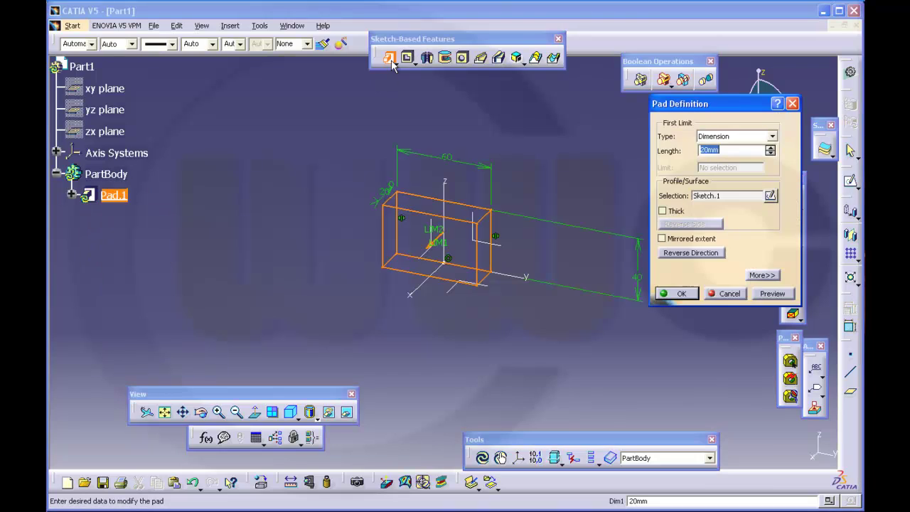
left_click(662, 239)
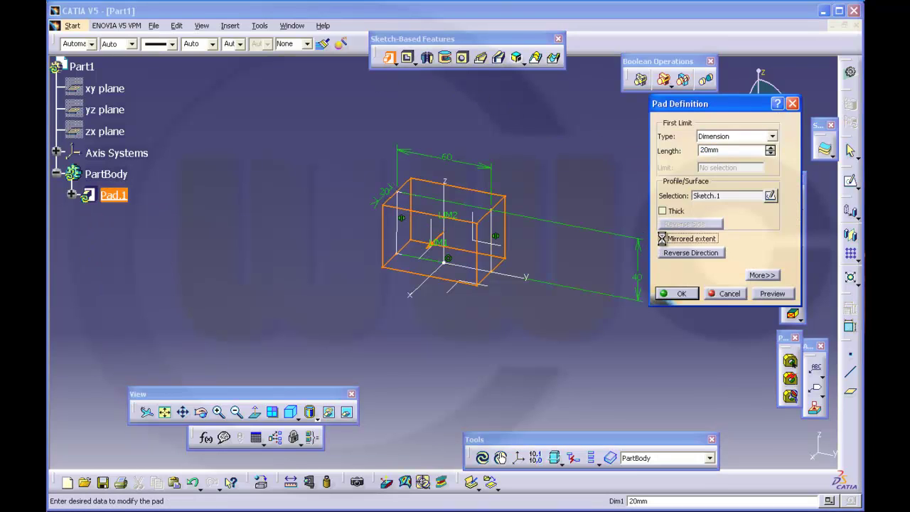
left_click(680, 293)
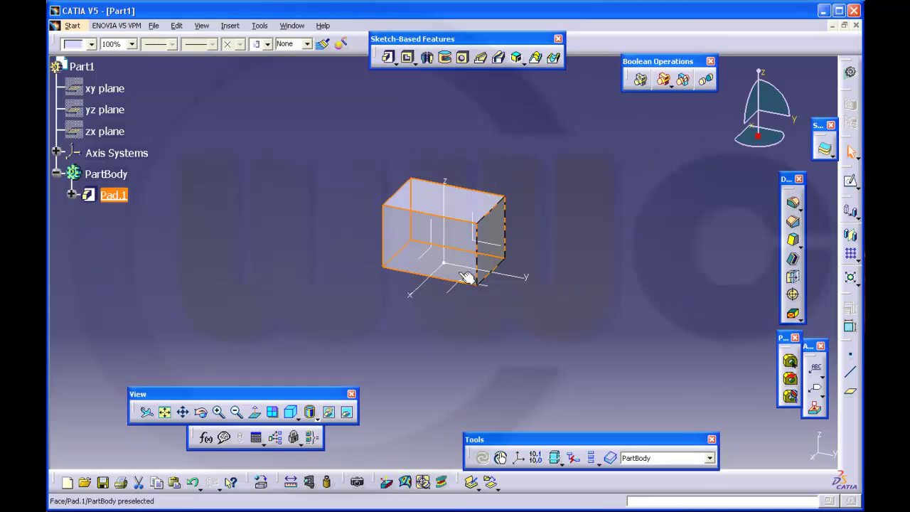
middle_click_drag(540, 266, 541, 221)
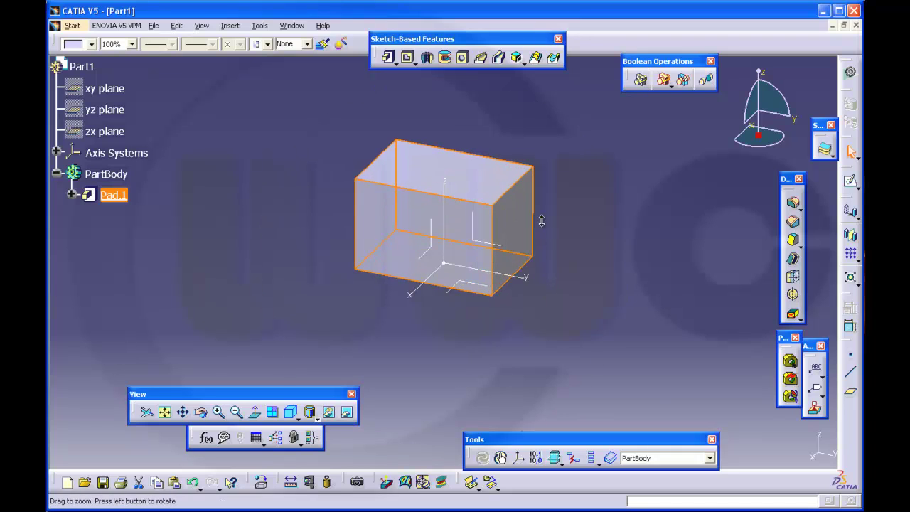
middle_click_drag(601, 211, 595, 233)
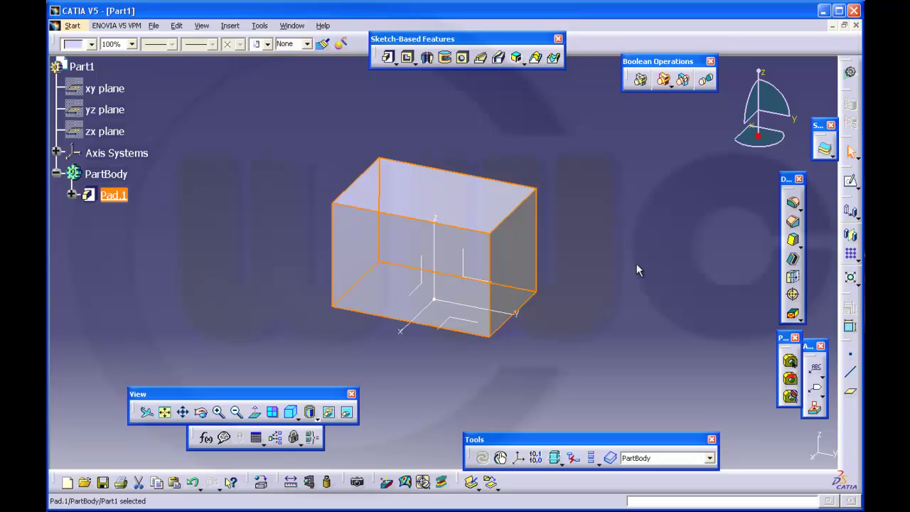
- Start a new sketch on the yz plane and zoom in on it
left_click(850, 181)
left_click(477, 280)
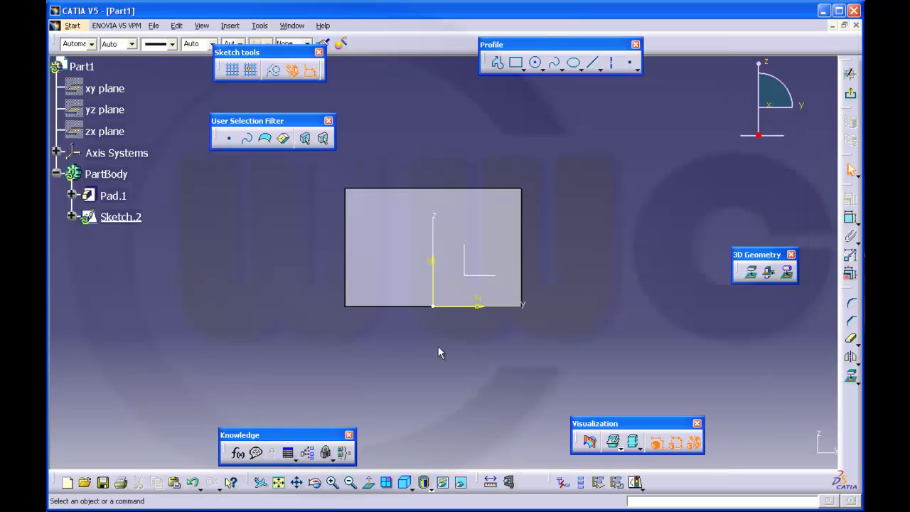
mouse_move(591, 299)
middle_mouse_down()
mouse_move(599, 276)
mouse_move(647, 288)
middle_mouse_up()
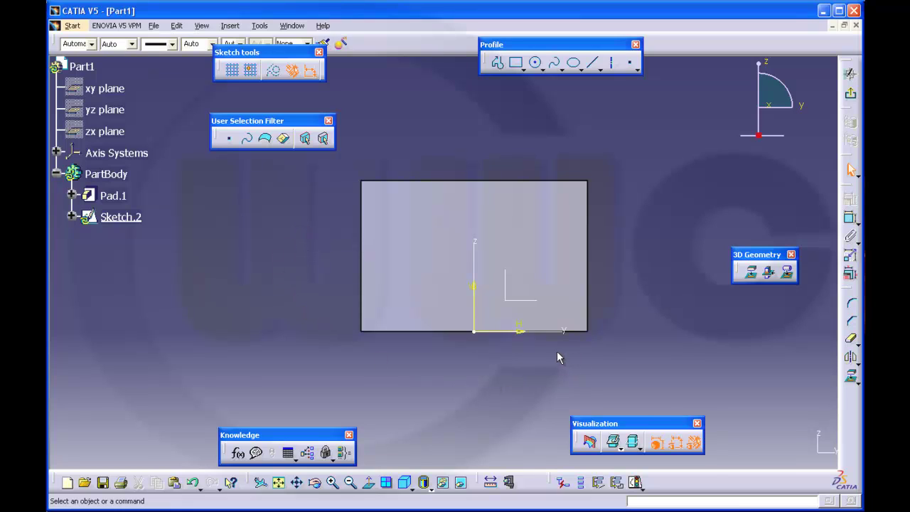
- Select the sketch elements and the block's front face, then create Pad.2
left_click_drag(557, 351, 447, 262)
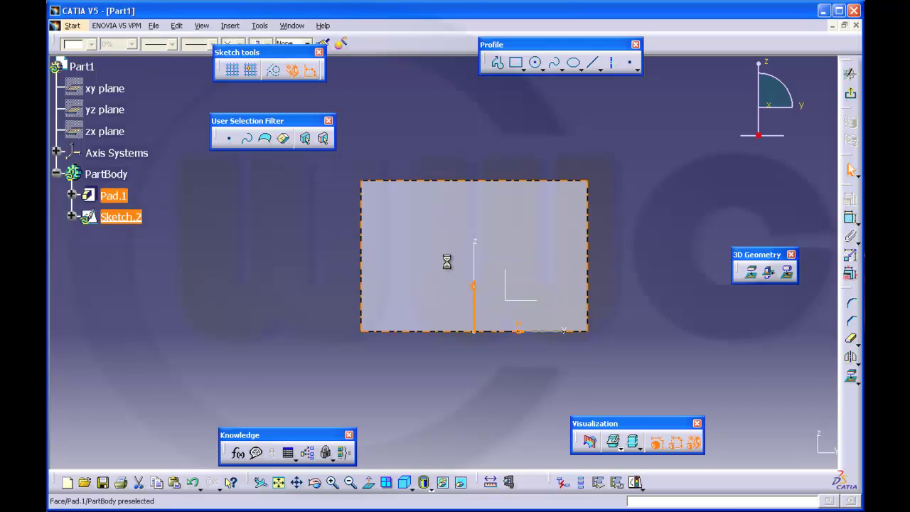
left_click(382, 344)
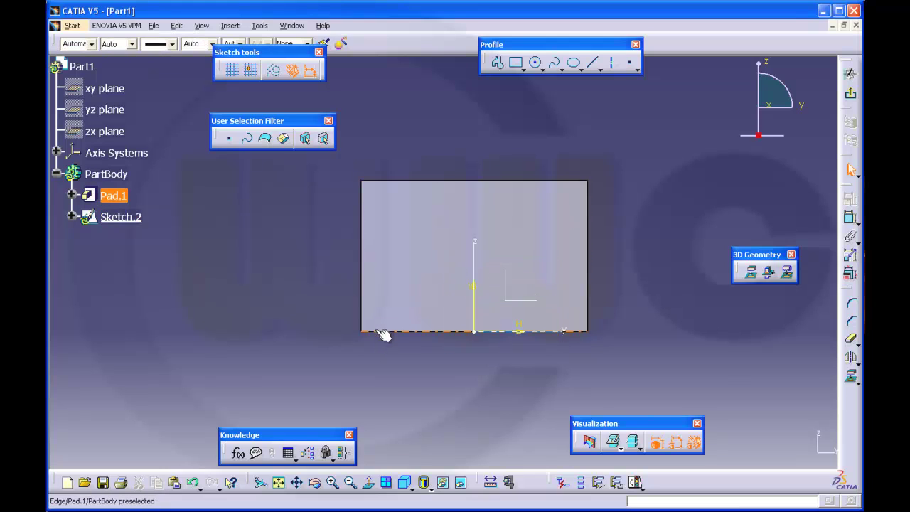
left_click(434, 243)
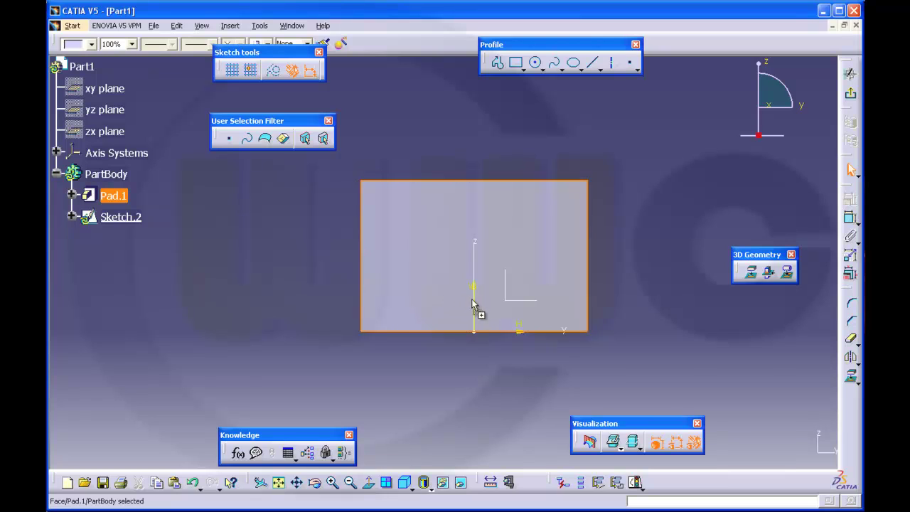
left_click(509, 302)
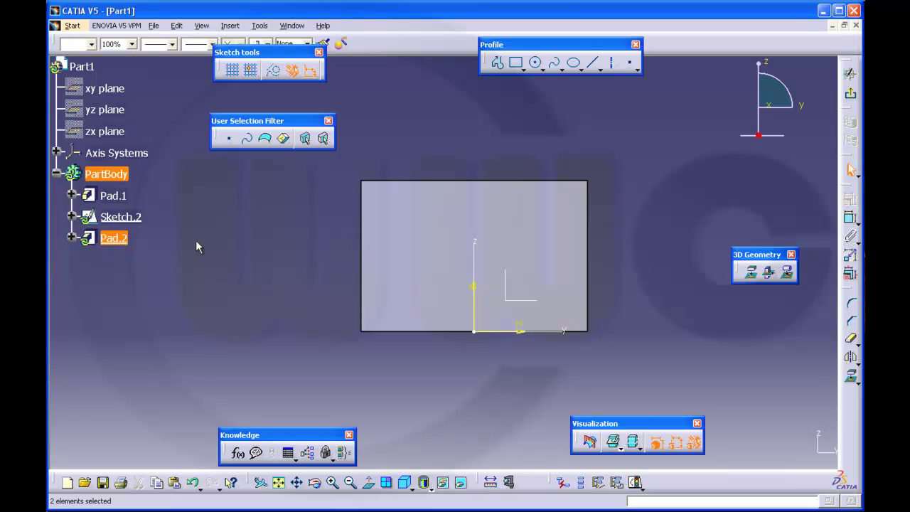
- Undo Pad.2, switch to 'Selection trap above geometry', and box-select the sketch elements
left_click(193, 483)
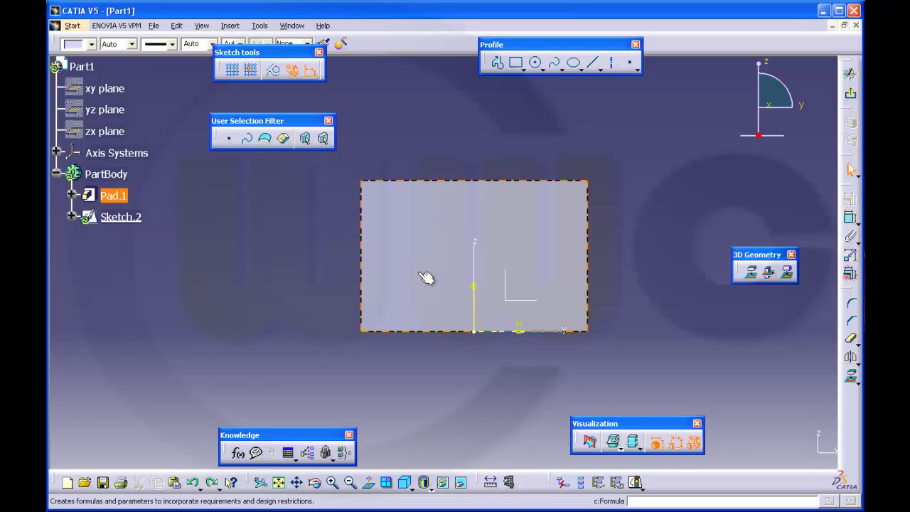
left_click(857, 173)
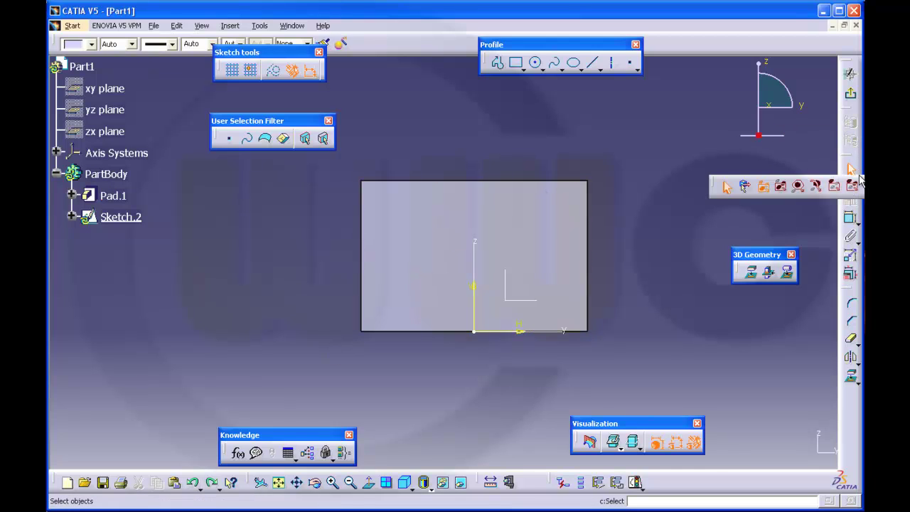
left_click(746, 187)
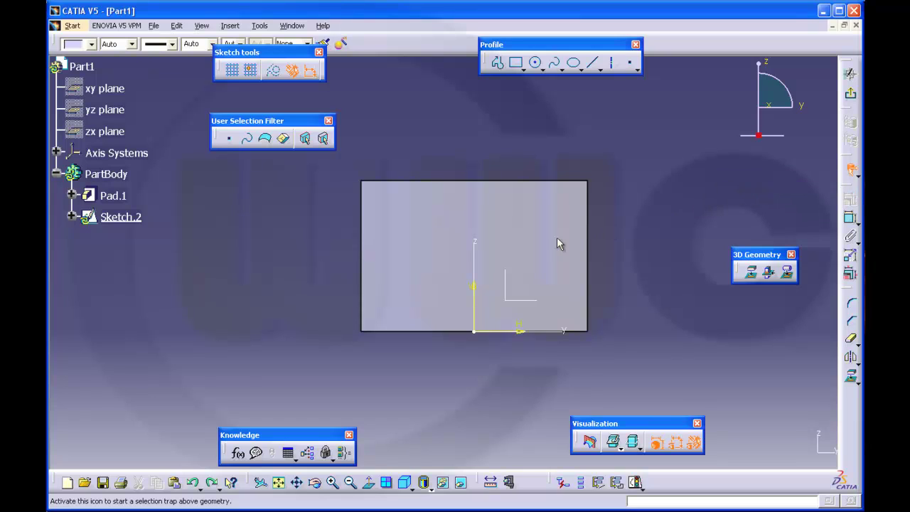
mouse_move(436, 240)
left_mouse_down()
mouse_move(518, 331)
mouse_move(564, 356)
mouse_move(549, 351)
left_mouse_up()
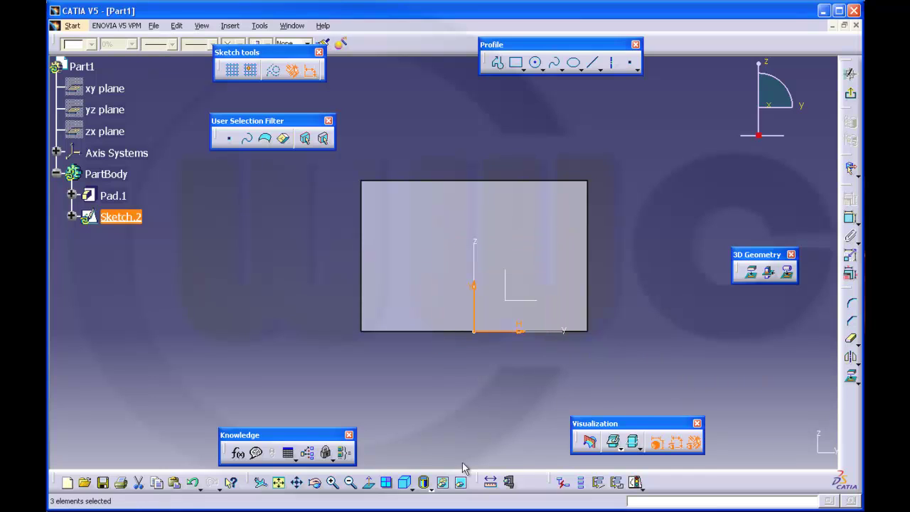
left_click(677, 378)
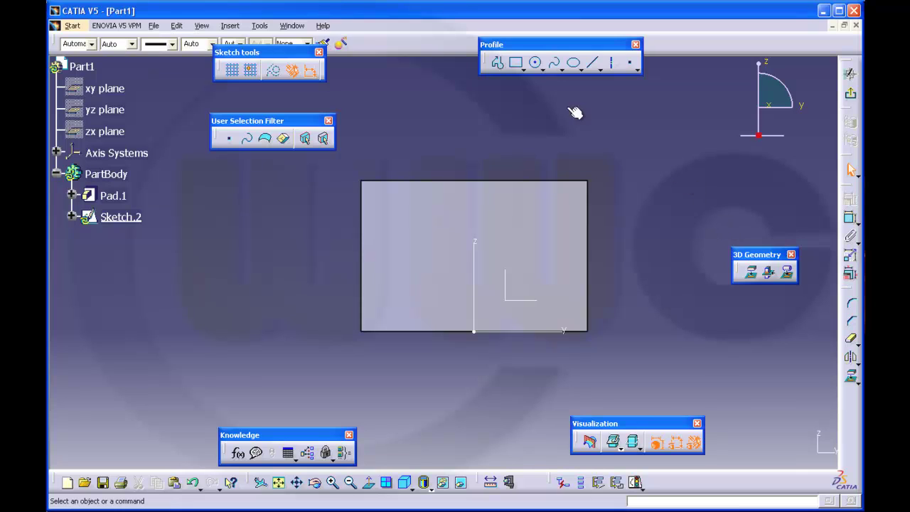
- Draw a closed four-corner Profile straddling the block's top edge, ending on its start point
left_click(497, 61)
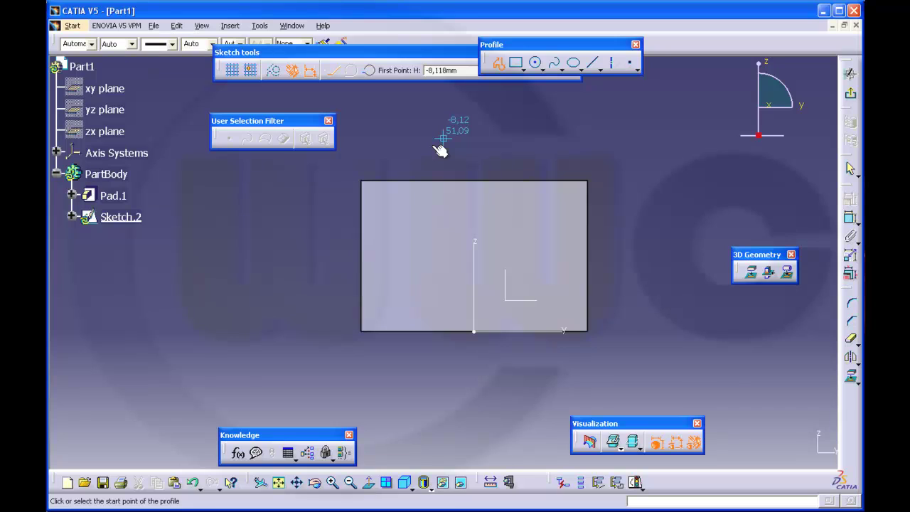
left_click(433, 147)
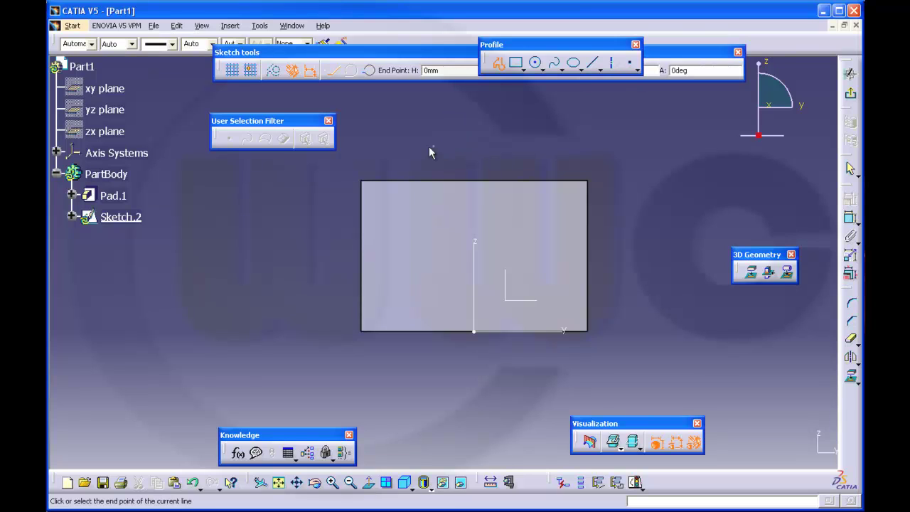
left_click(407, 232)
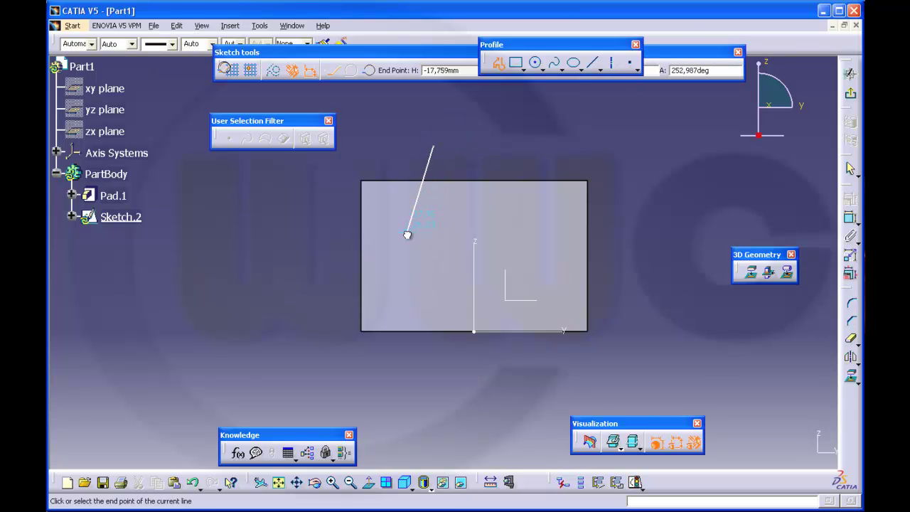
left_click(527, 240)
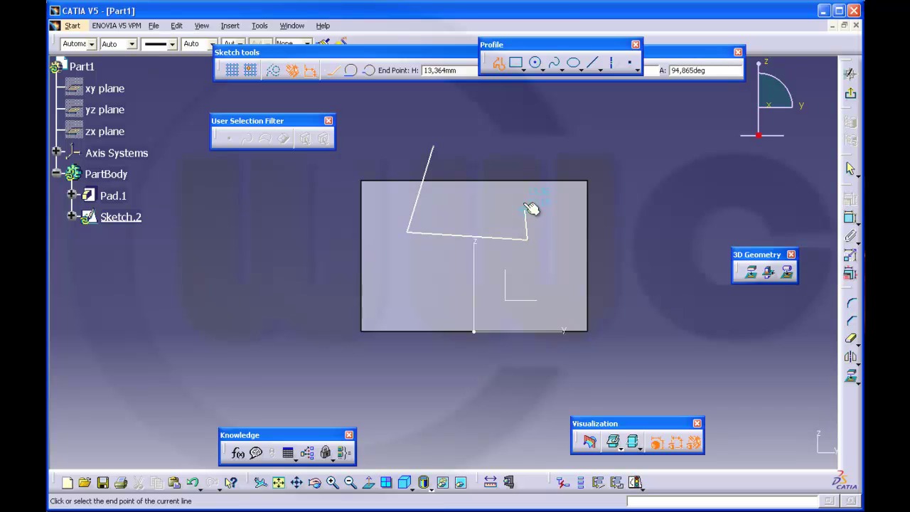
left_click(511, 153)
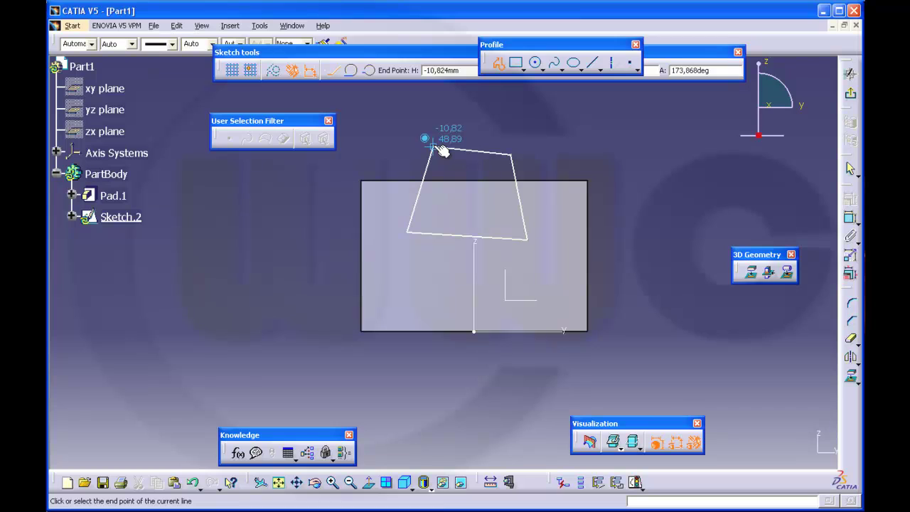
left_click(435, 147)
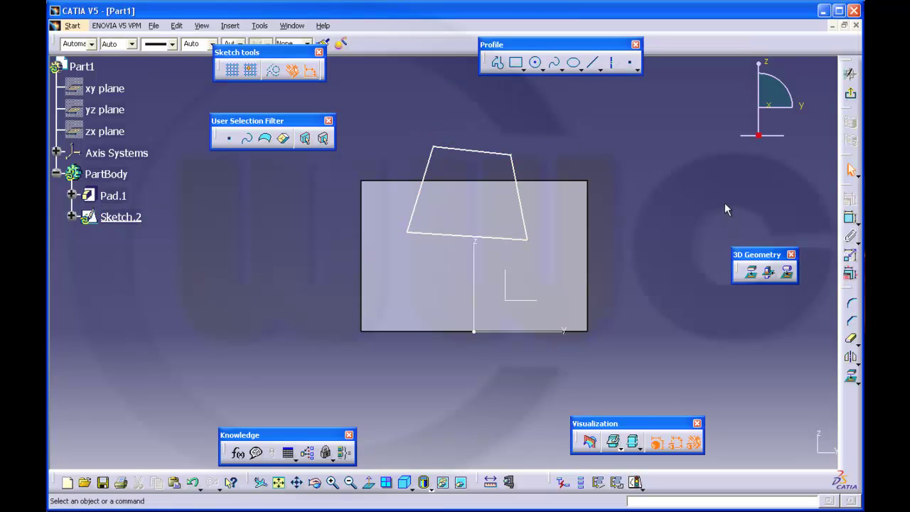
- Set a 20mm distance between the trapezoid's top and bottom lines
left_click(850, 217)
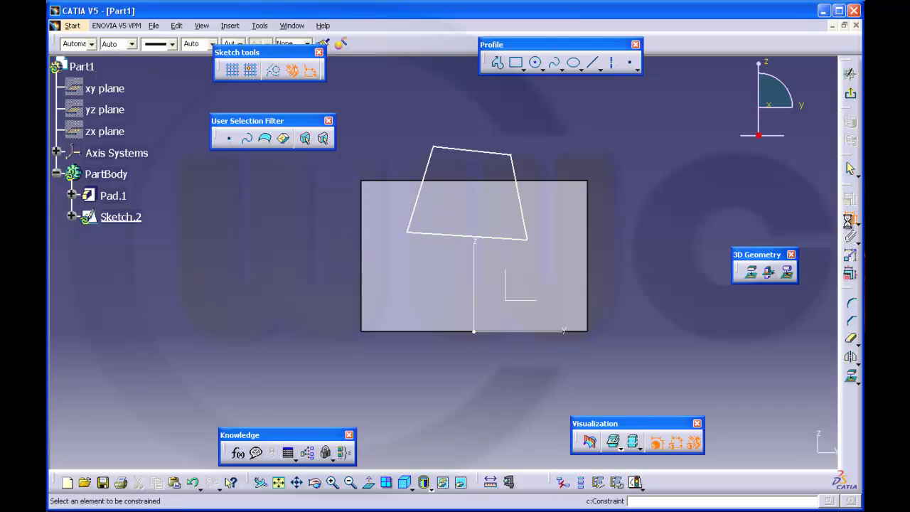
left_click(489, 158)
left_click(463, 236)
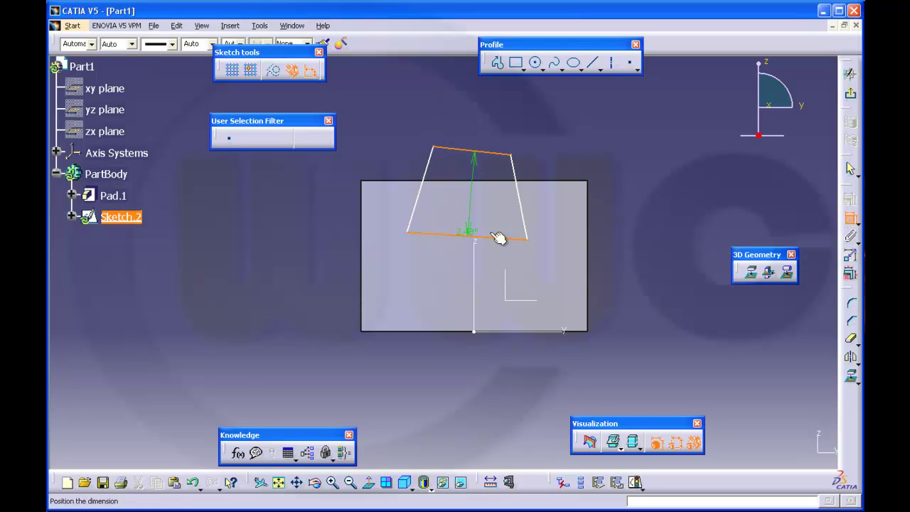
right_click(670, 230)
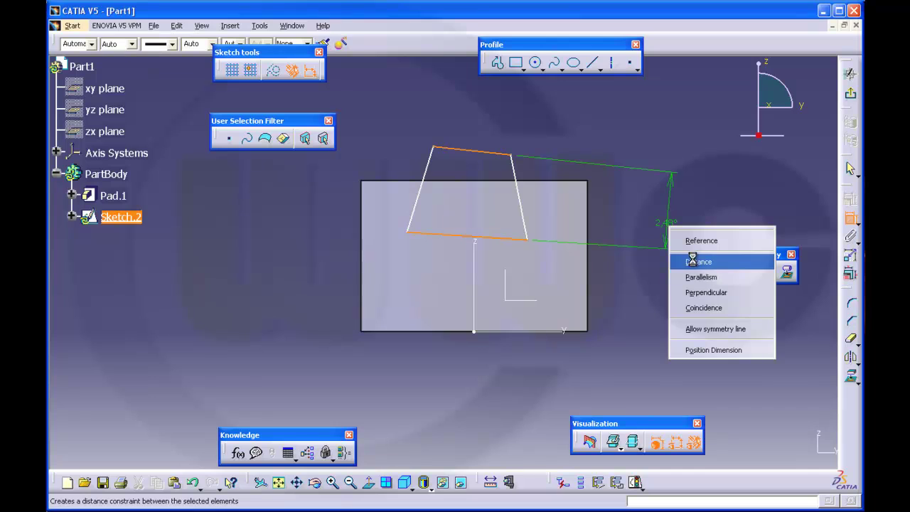
left_click(695, 260)
left_click(672, 224)
double_click(668, 217)
type("20mm")
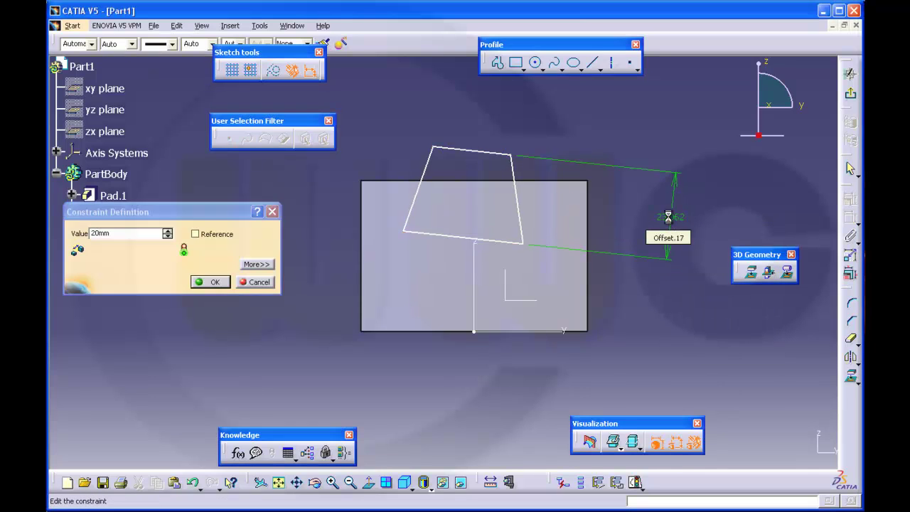
key("Return")
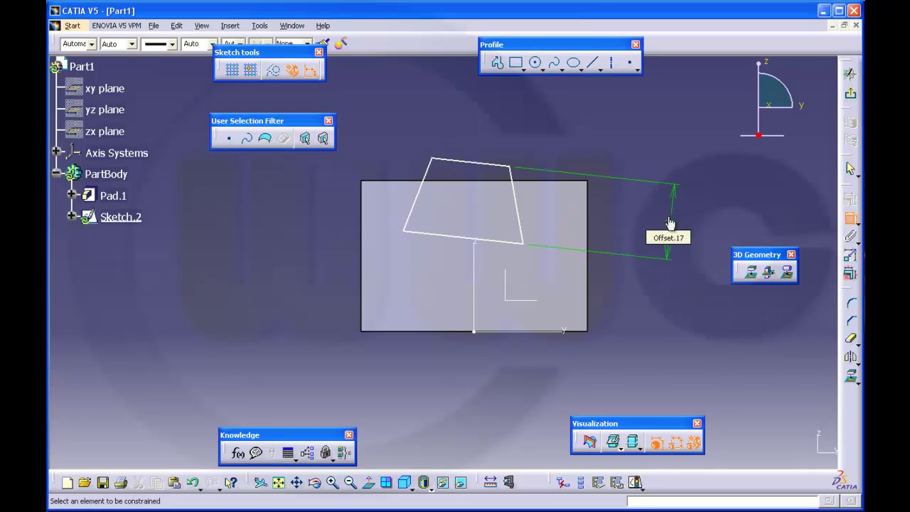
- Set a 20 distance from the trapezoid's bottom line to the block's bottom edge
left_click(468, 238)
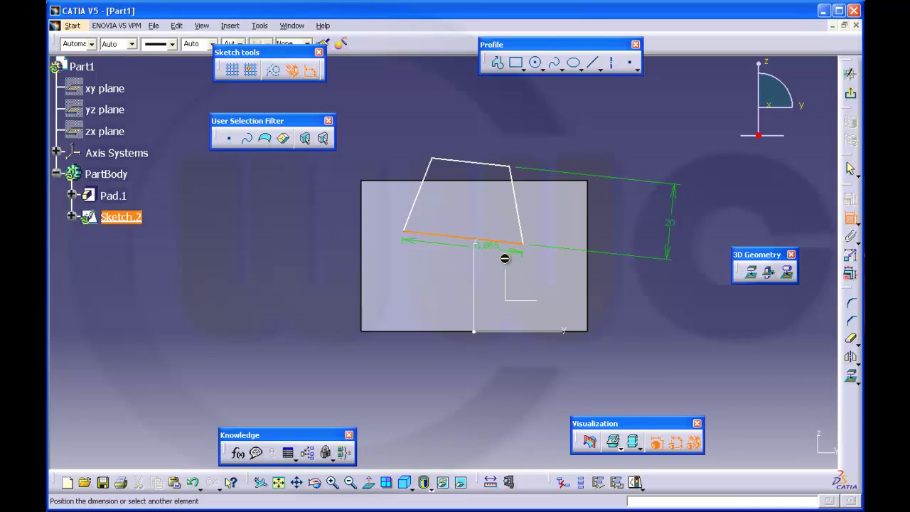
left_click(573, 331)
right_click(672, 307)
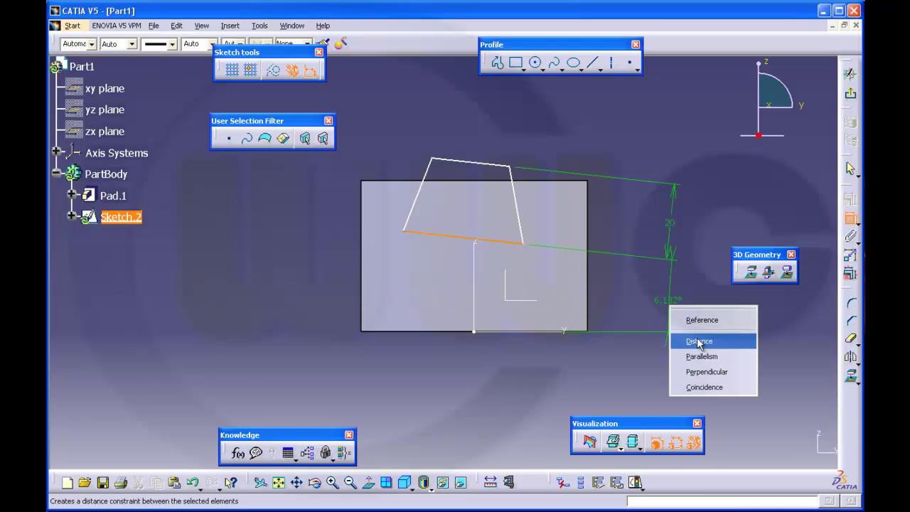
left_click(695, 339)
left_click(681, 305)
double_click(675, 305)
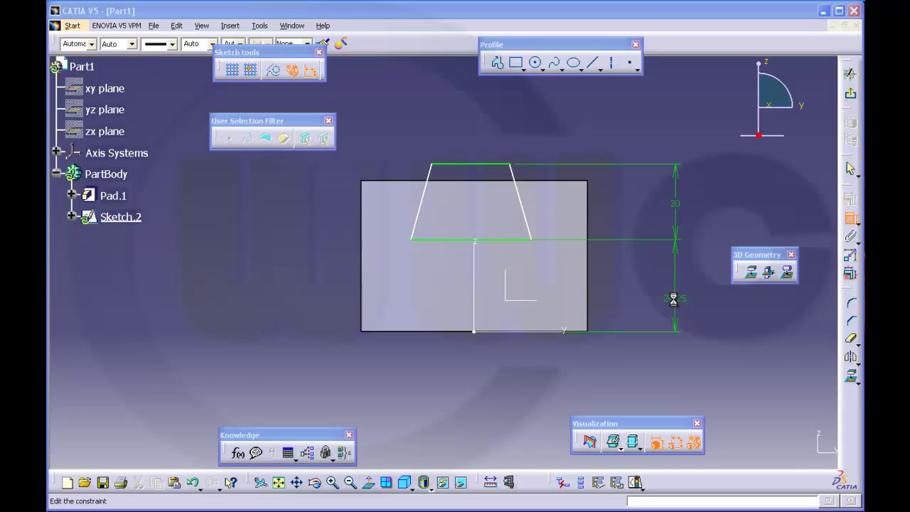
type("20mm")
key("Return")
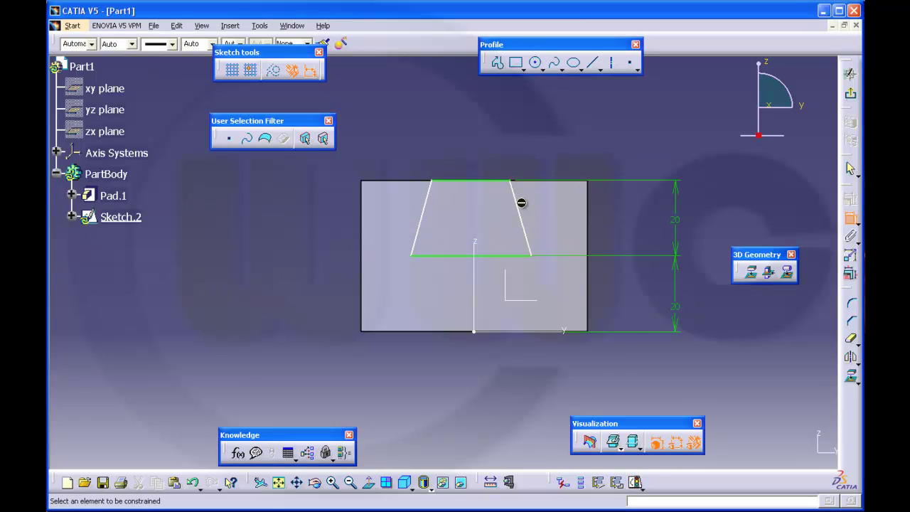
- Make the two slanted lines symmetric about the vertical axis
left_click(431, 209)
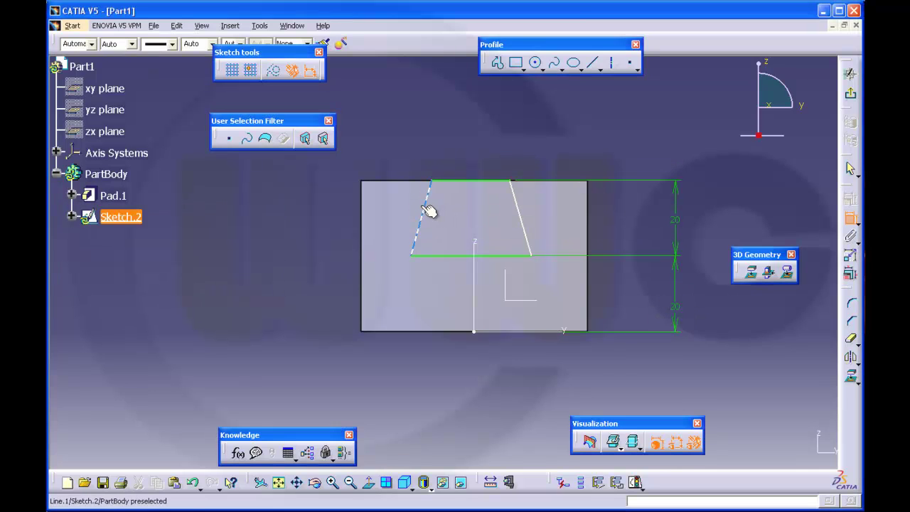
left_click(524, 206)
right_click(469, 136)
left_click(515, 238)
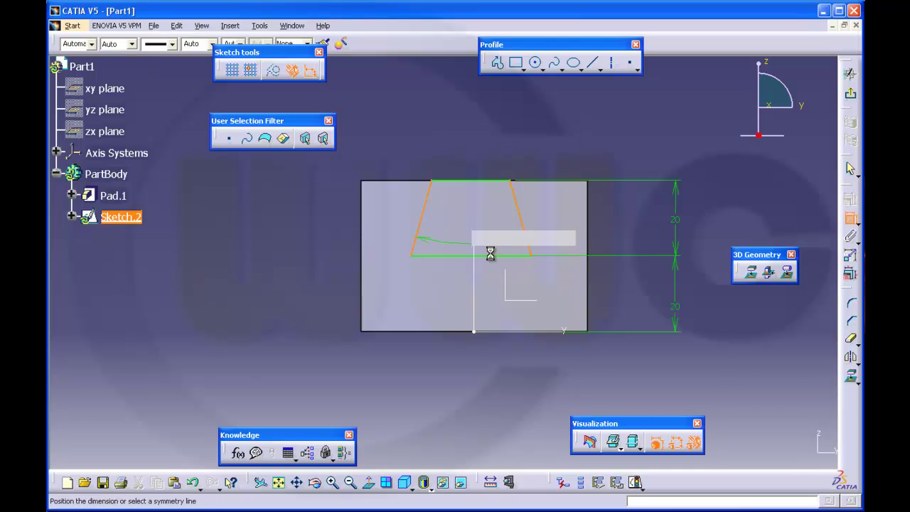
left_click(475, 251)
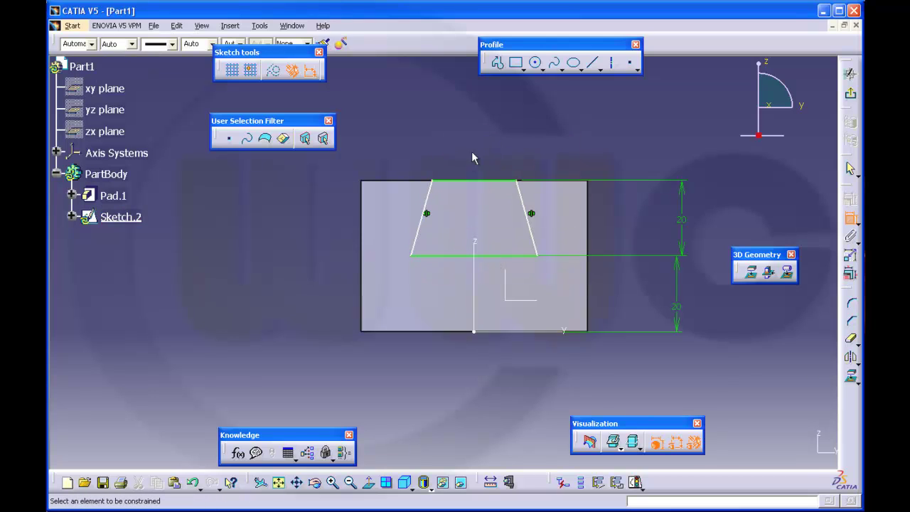
- Dimension the top line 20 and bottom line 30, then confirm the sketch is iso-constrained
left_click(455, 182)
left_click(464, 140)
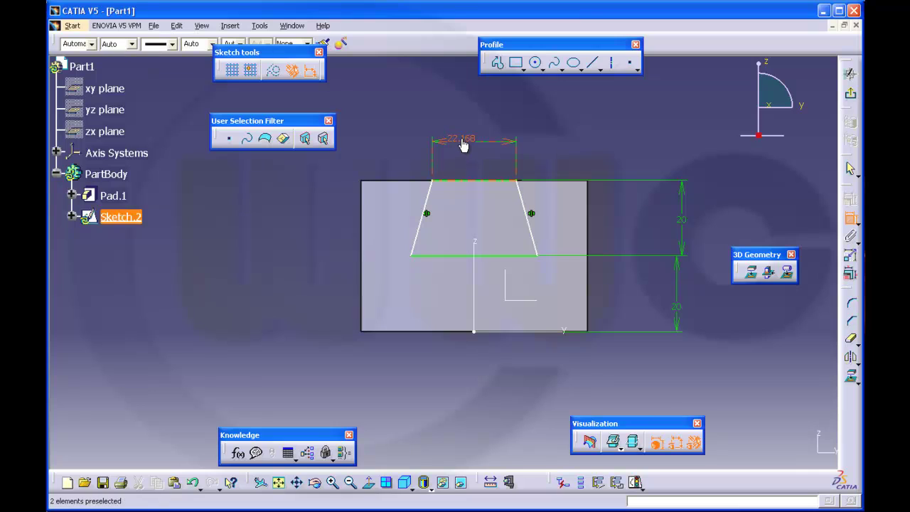
double_click(462, 139)
type("20mm")
key("Return")
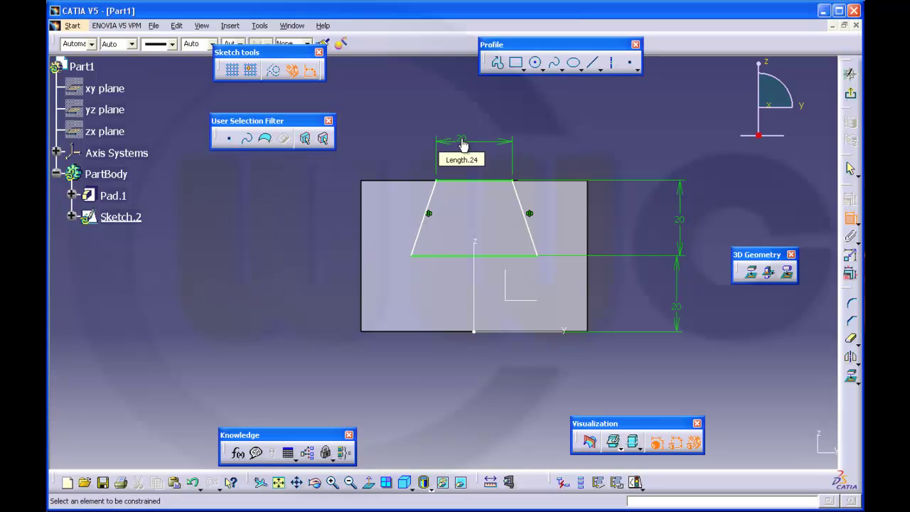
left_click(455, 256)
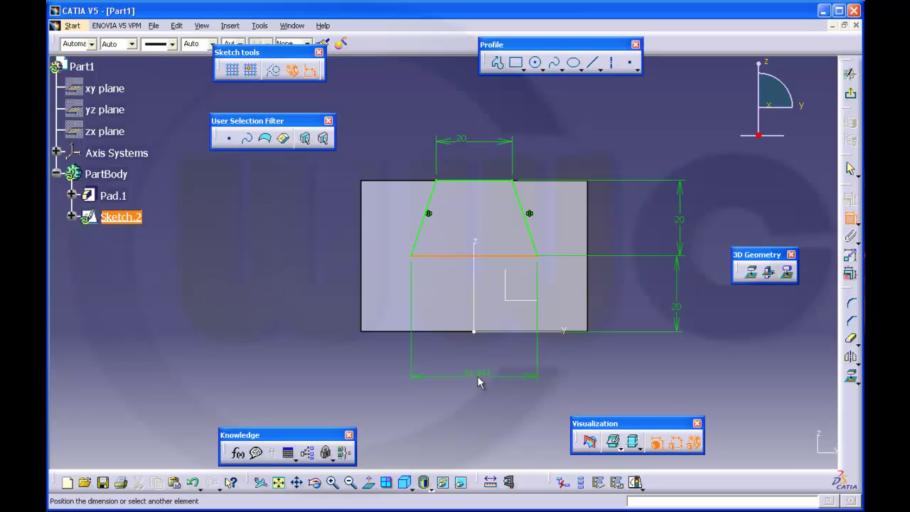
left_click(477, 374)
double_click(477, 374)
type("30")
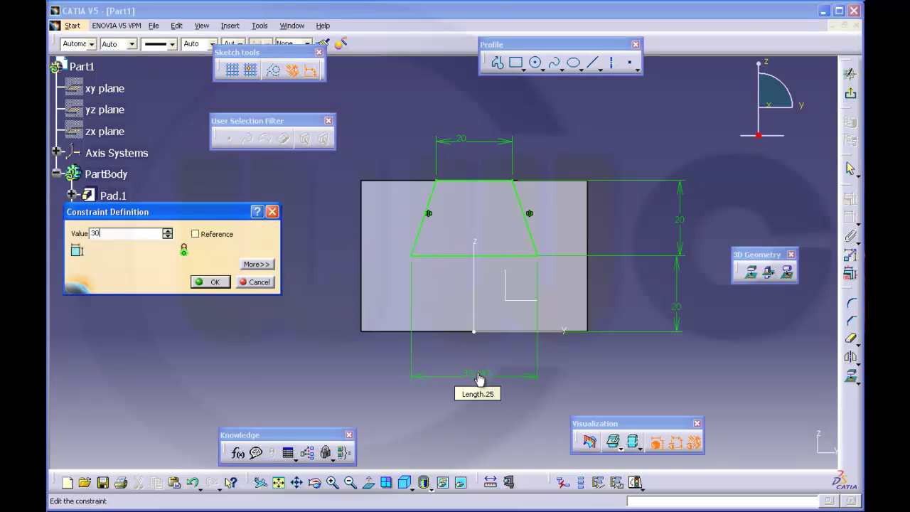
key("Return")
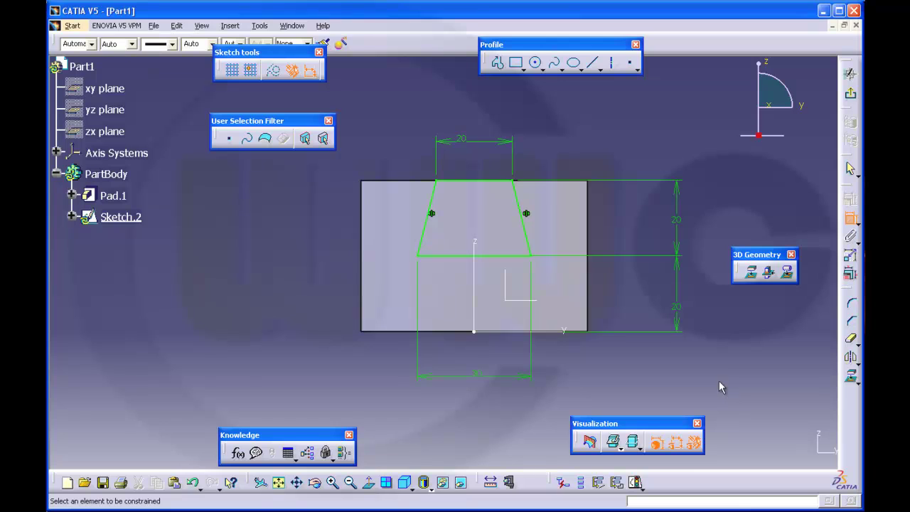
left_click(637, 483)
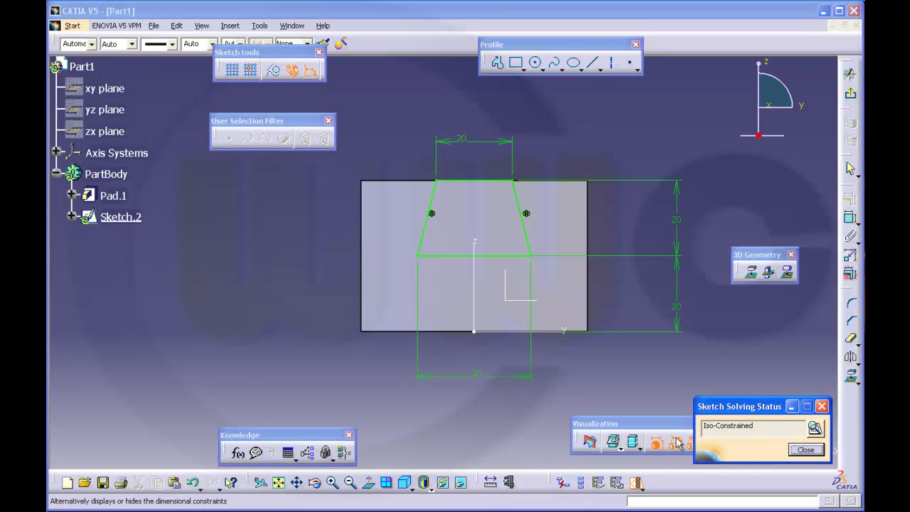
left_click(803, 457)
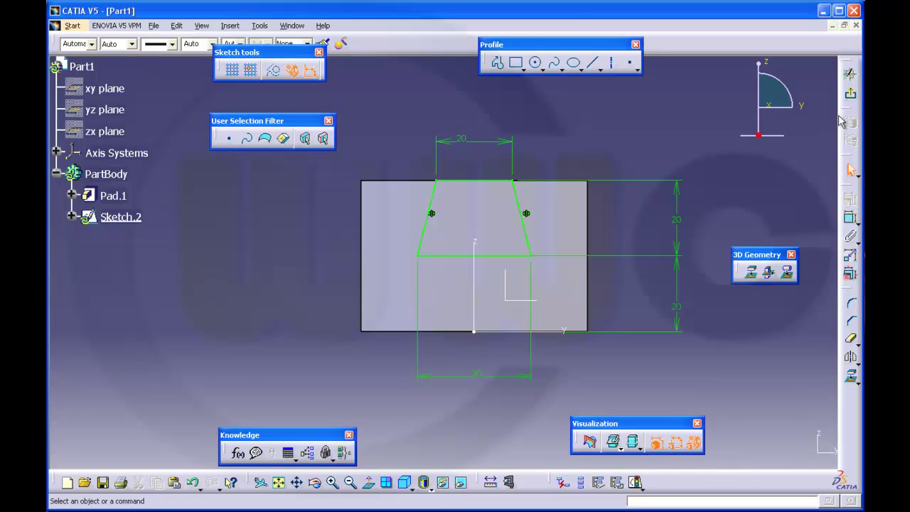
- Pocket Sketch.2 20mm with mirrored extent, then rotate the part to inspect the slot
left_click(850, 73)
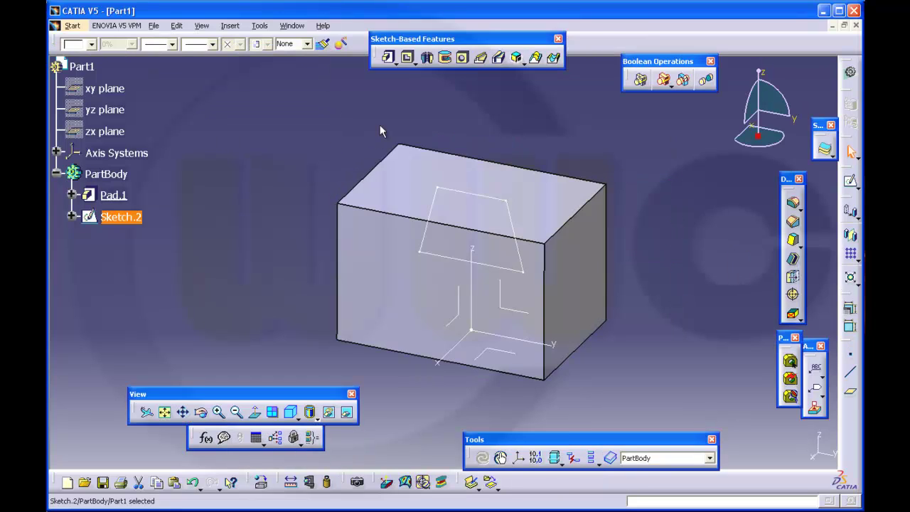
left_click(407, 57)
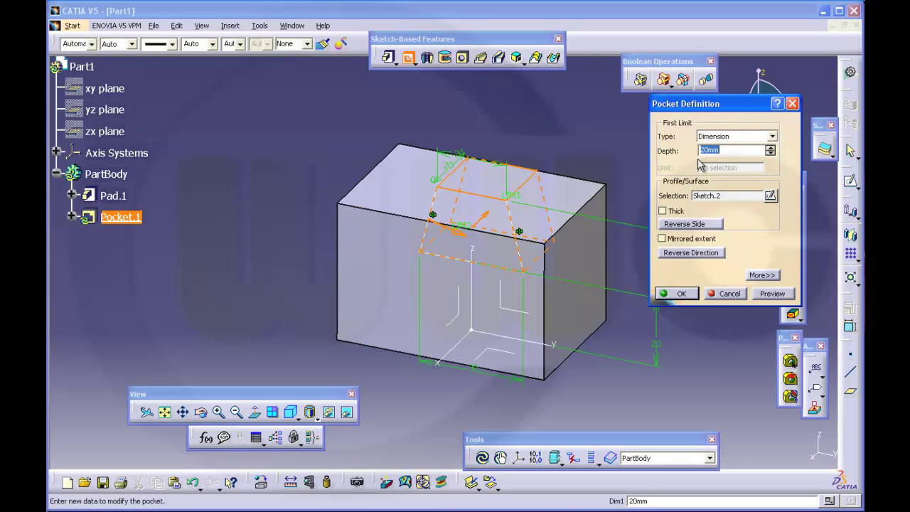
left_click(662, 240)
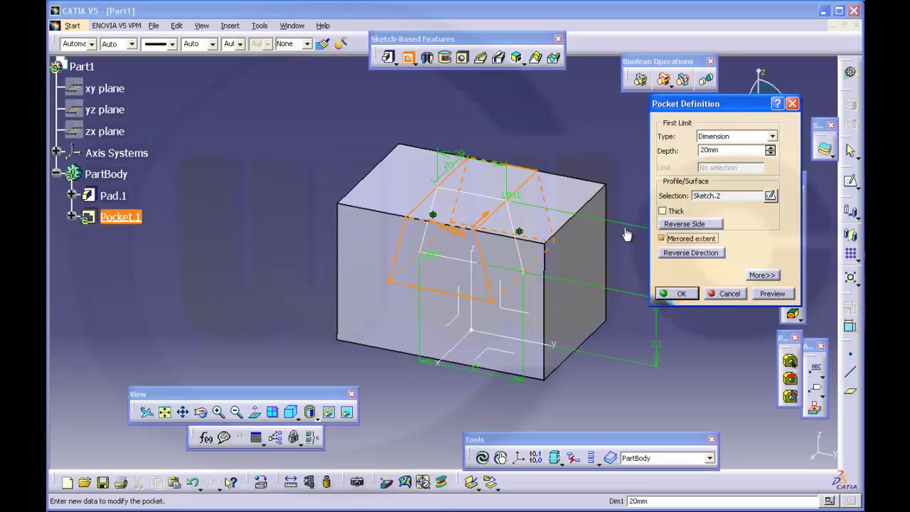
left_click(681, 293)
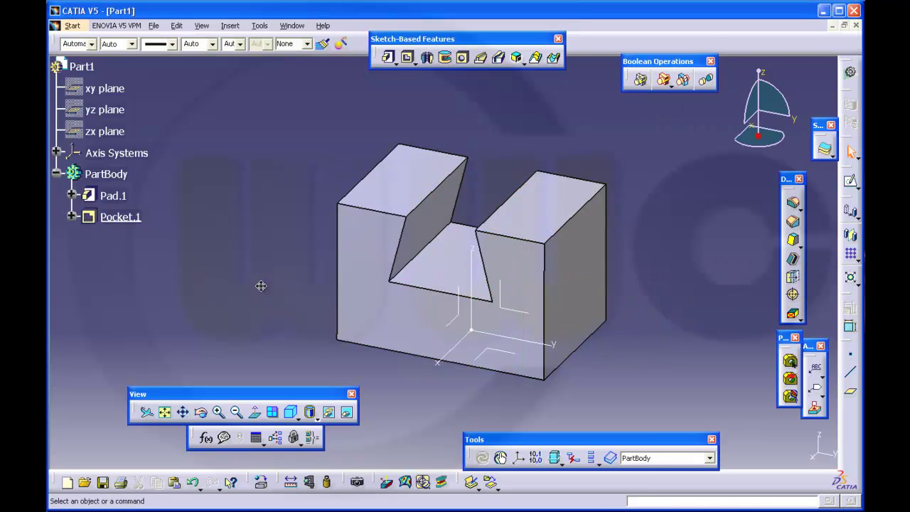
mouse_move(260, 284)
middle_mouse_down()
mouse_move(273, 258)
mouse_move(273, 275)
middle_mouse_up()
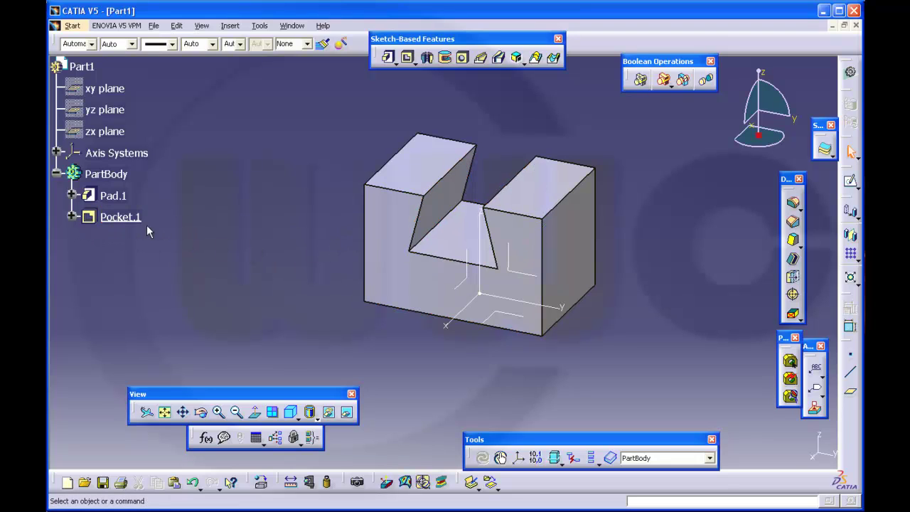
- Reopen the pocket's Sketch.2 and delete the upper vertical 20 dimension
left_click(72, 217)
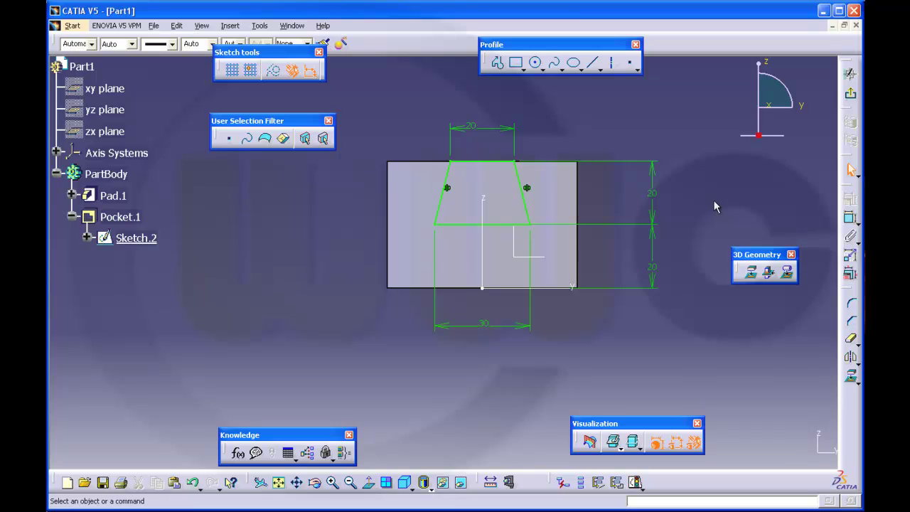
left_click(653, 203)
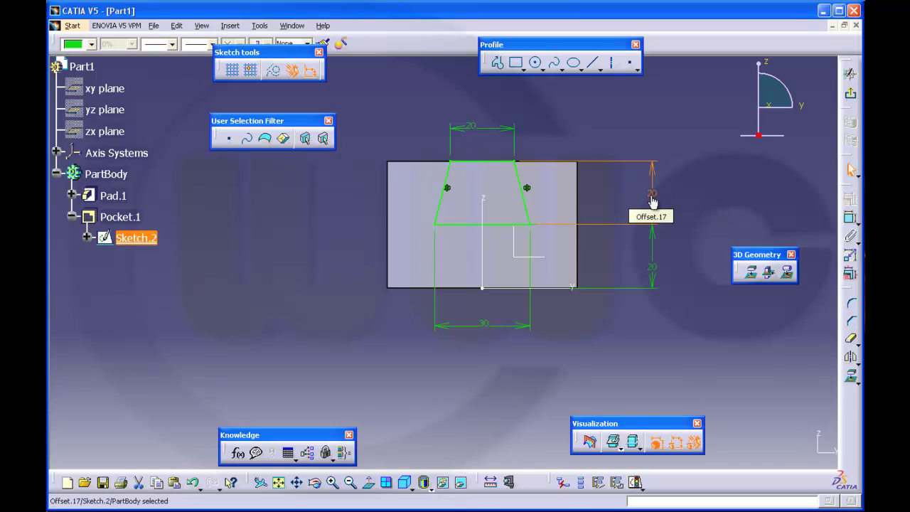
key("Delete")
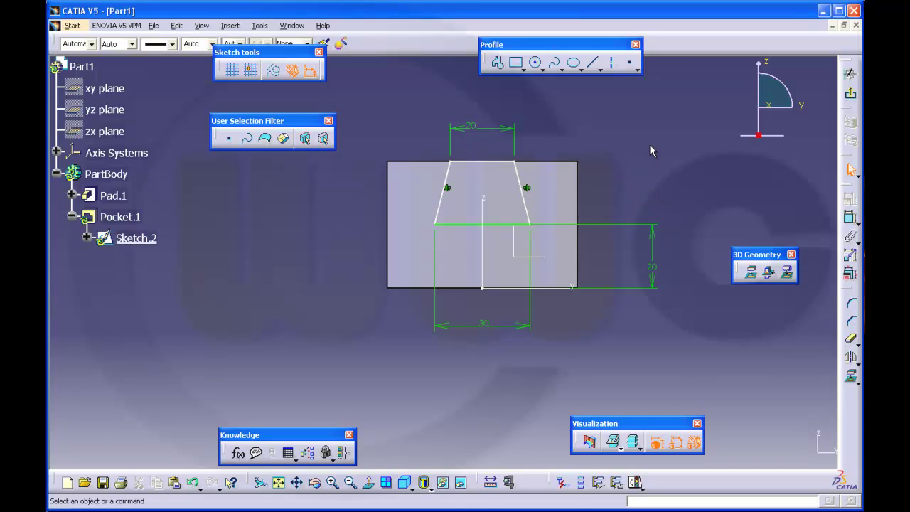
- Start a new constraint on the trapezoid's top line, tilting the view toward the block's top face
left_click(849, 222)
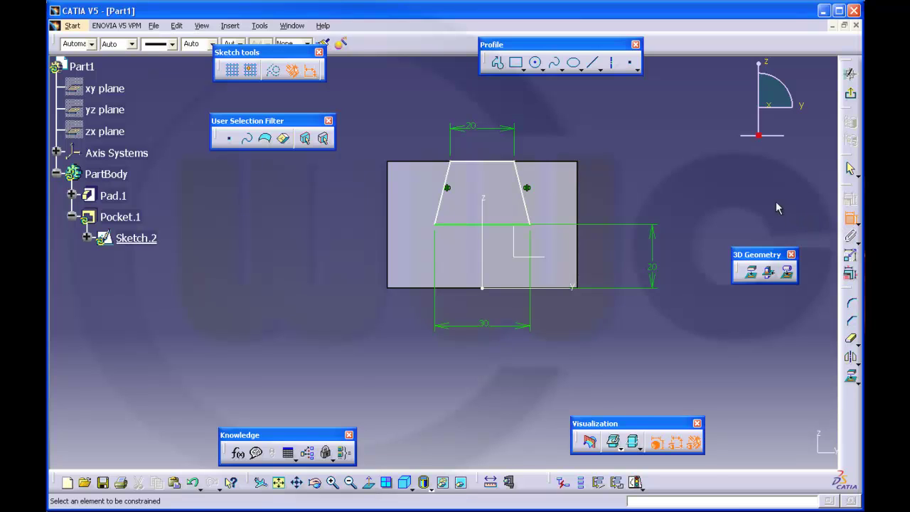
left_click(488, 161)
middle_click_drag(476, 106, 471, 133)
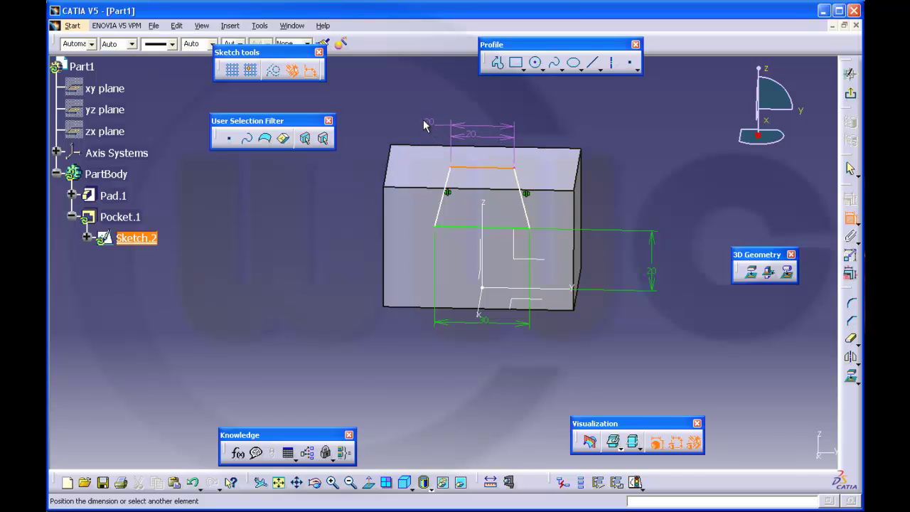
- Make the trapezoid's top line coincident with the block's top front edge
left_click(416, 188)
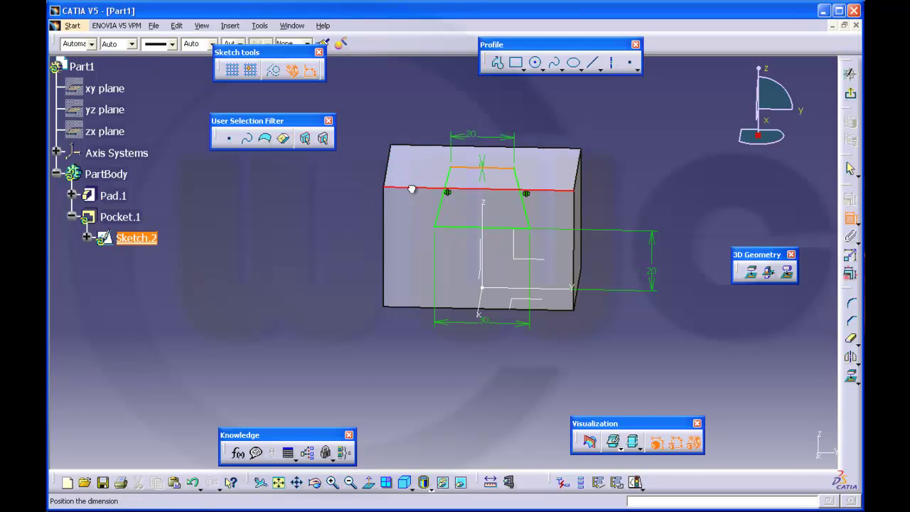
right_click(613, 192)
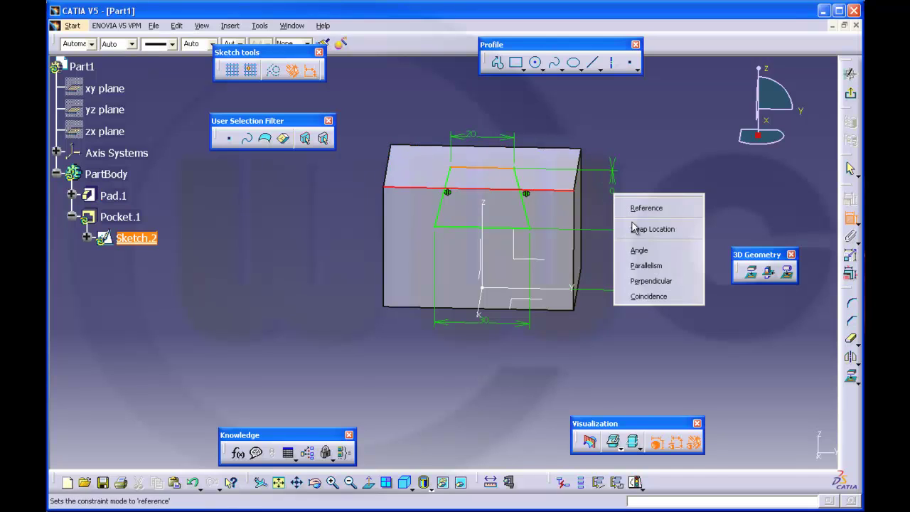
left_click(640, 294)
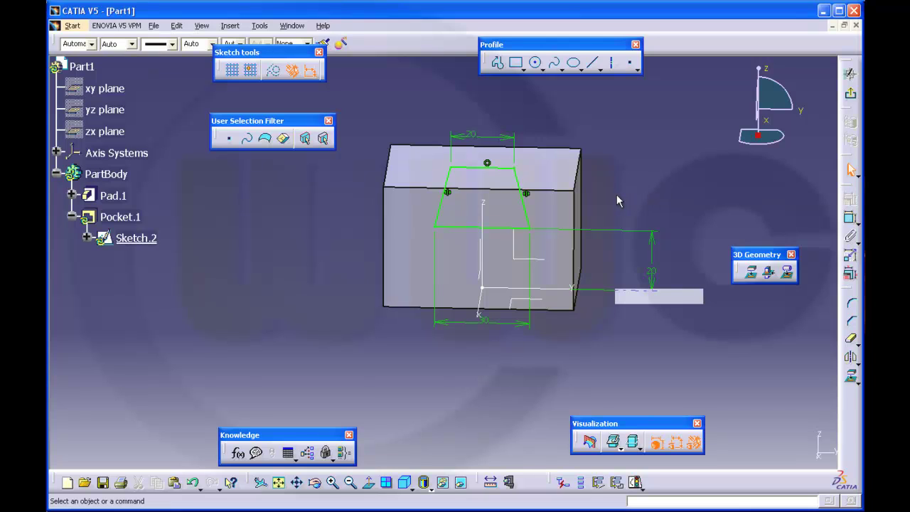
middle_click_drag(617, 193, 593, 171)
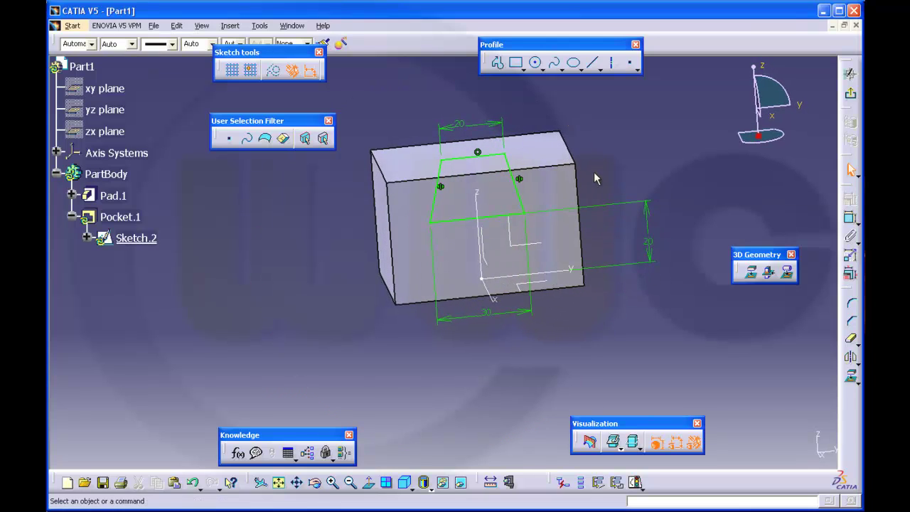
middle_click_drag(400, 258, 354, 213)
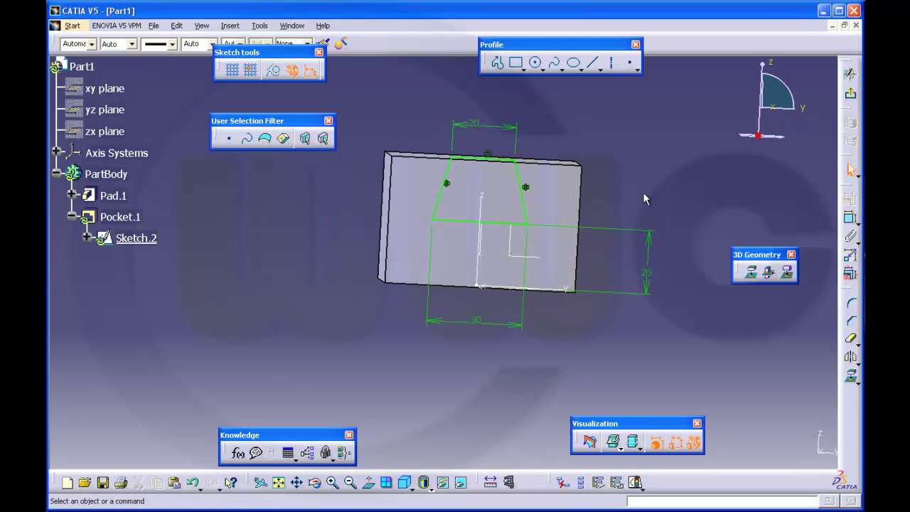
middle_click_drag(644, 193, 504, 244)
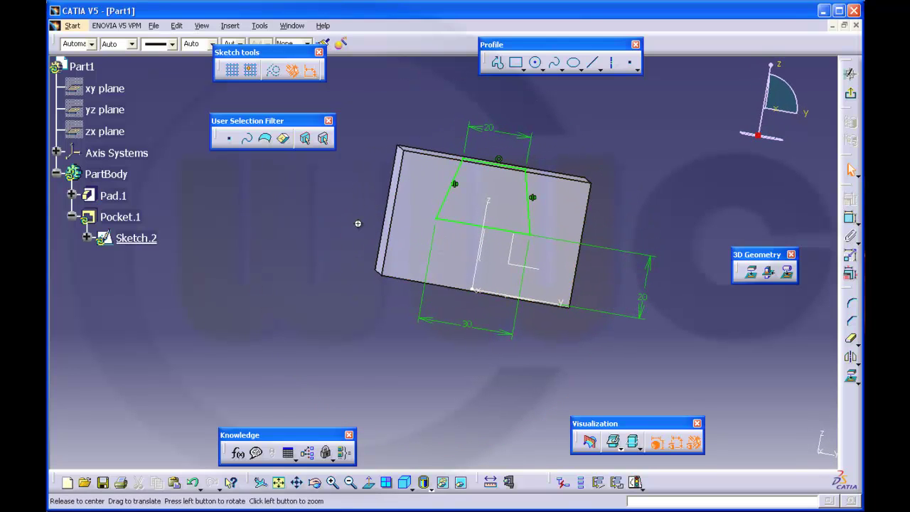
middle_click_drag(358, 223, 362, 255)
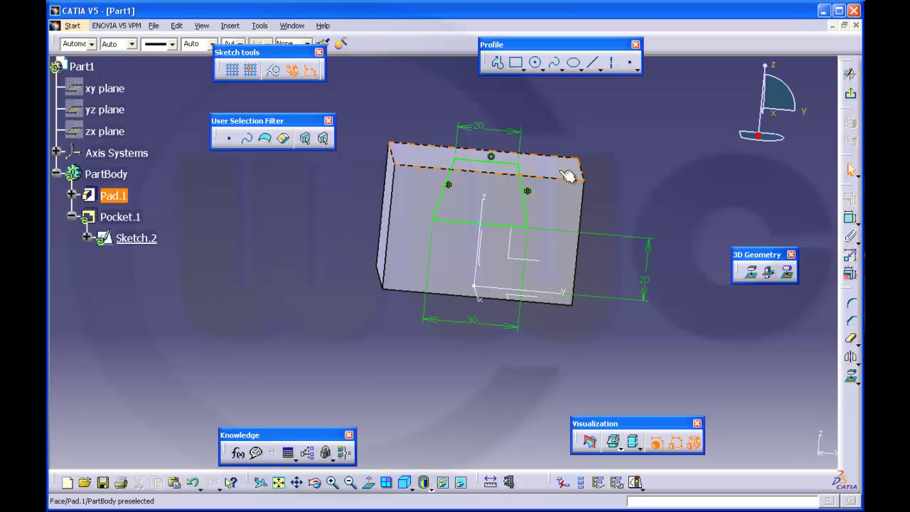
- Inspect Coincidence.28's supporting elements, then cancel without changes
double_click(492, 158)
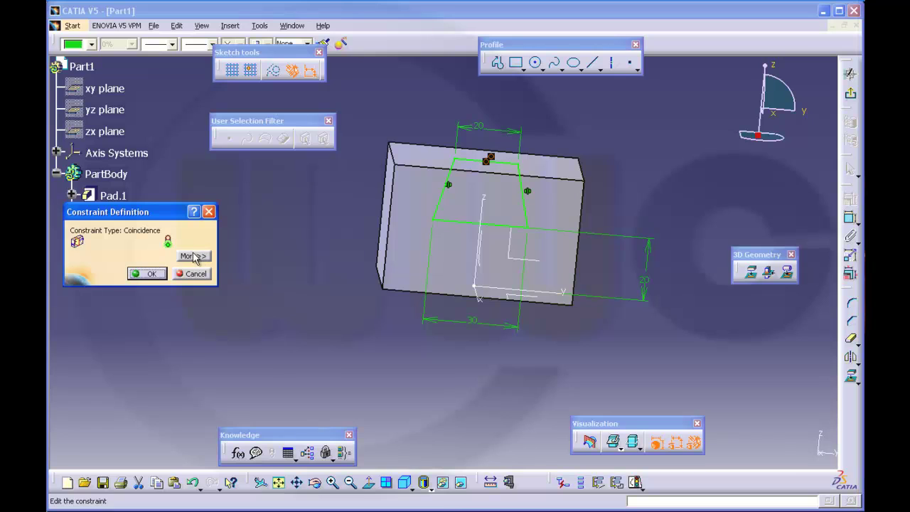
left_click(193, 256)
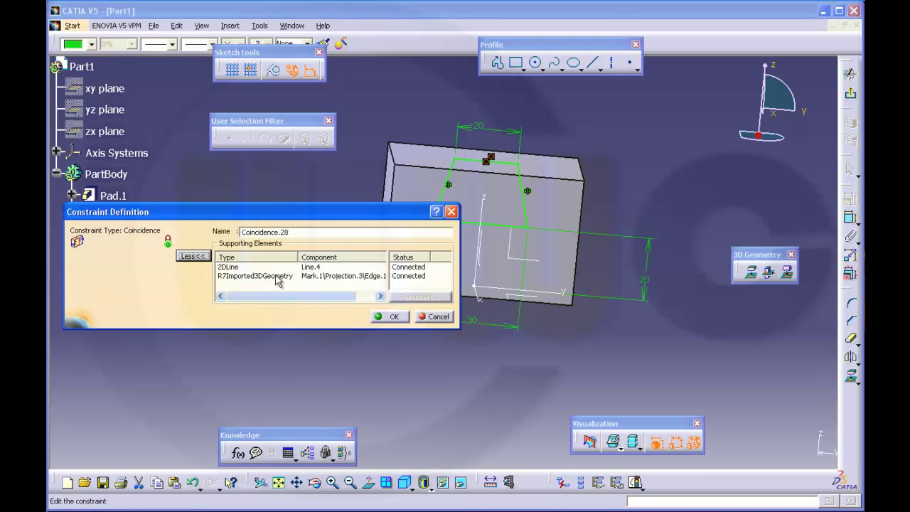
left_click(434, 316)
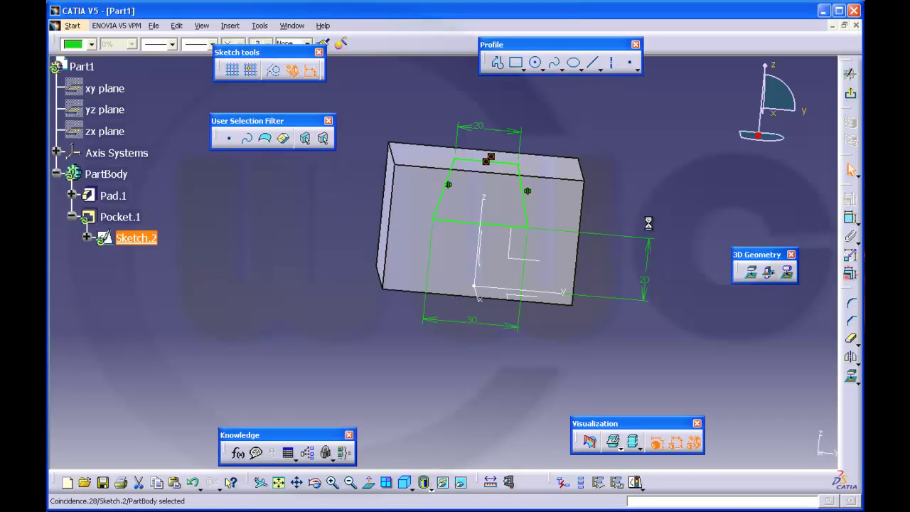
mouse_move(649, 224)
middle_mouse_down()
mouse_move(636, 222)
mouse_move(635, 234)
middle_mouse_up()
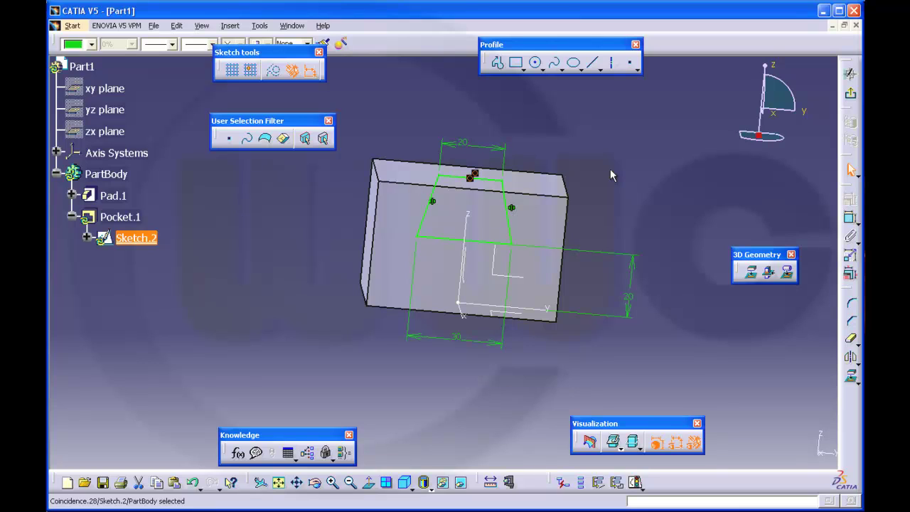
- Remove the Coincidence.28 constraint from the sketch
left_click(479, 176)
left_click(474, 177)
key("Escape")
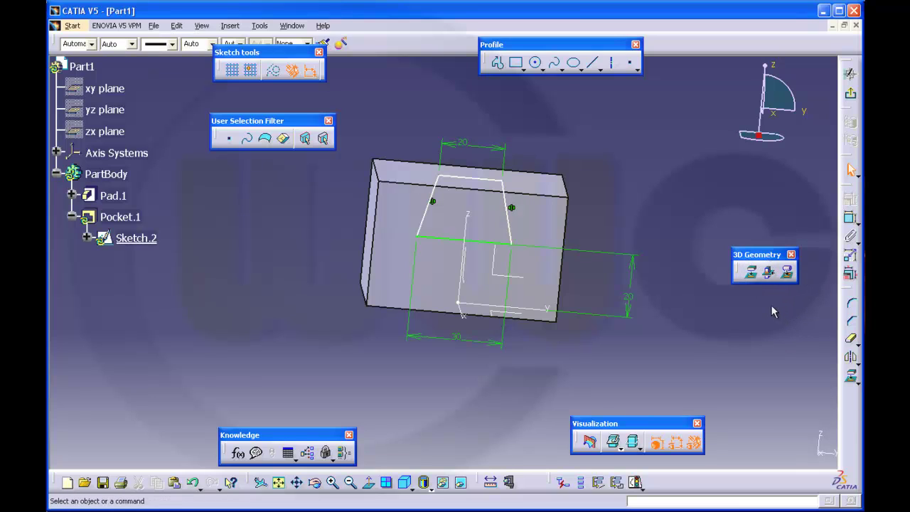
- Project the block's top face into the sketch as construction lines
left_click(753, 277)
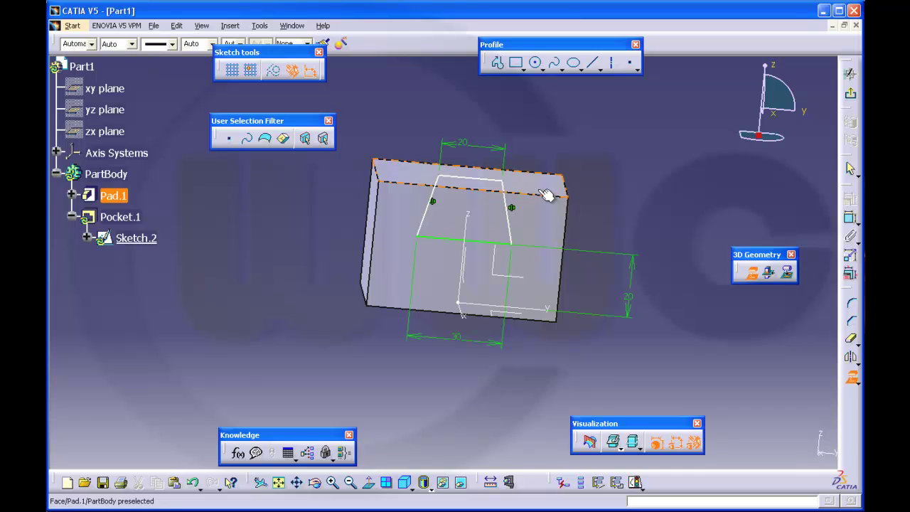
left_click(547, 193)
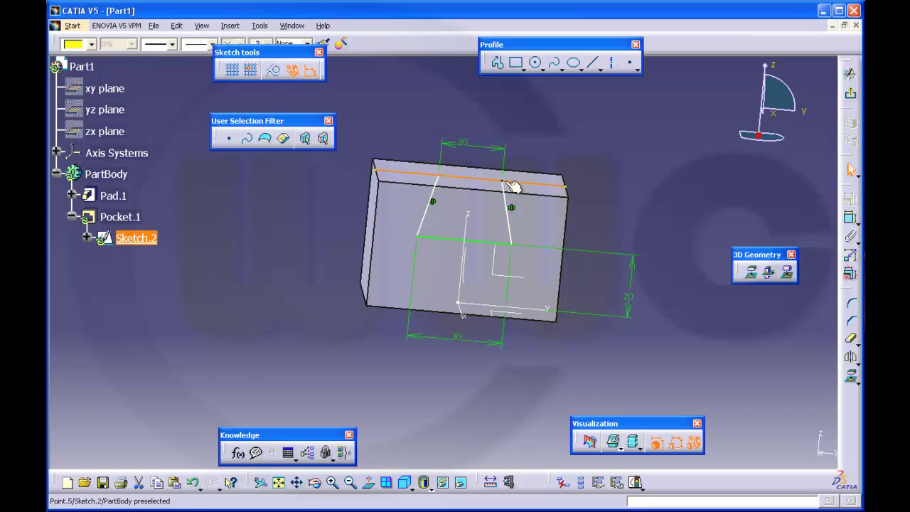
left_click(276, 71)
left_click(687, 191)
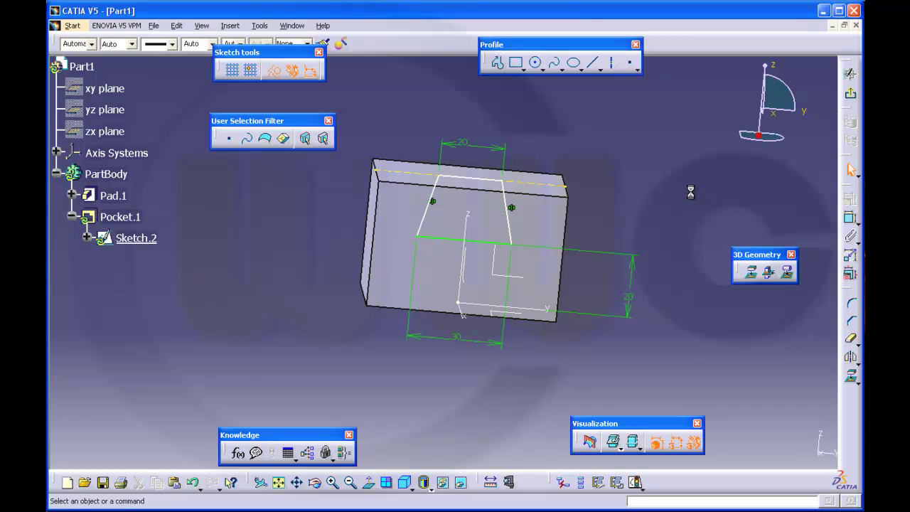
- Constrain the trapezoid's top edge coincident with the projected block edge
left_click(538, 187)
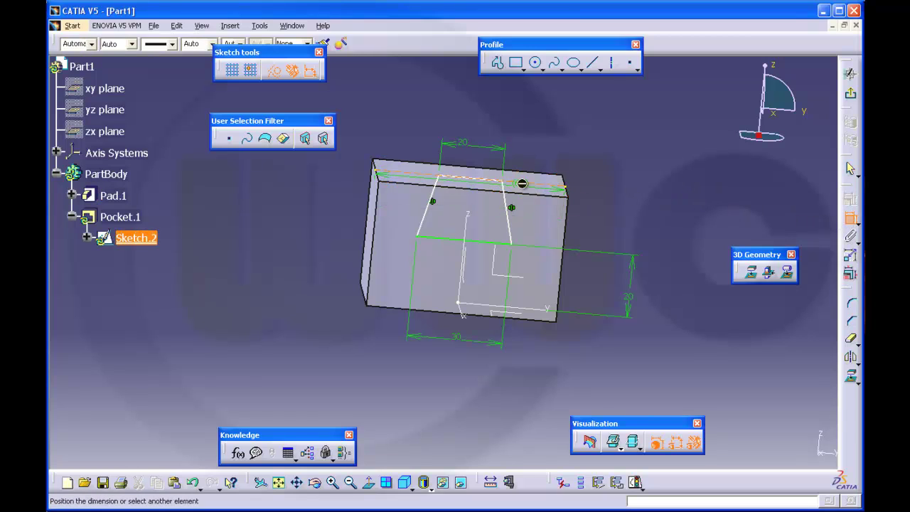
right_click(627, 155)
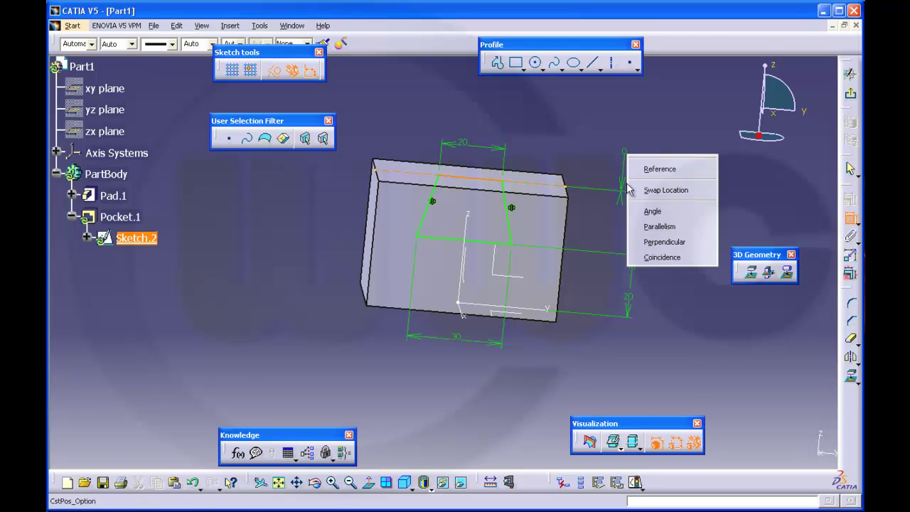
left_click(655, 257)
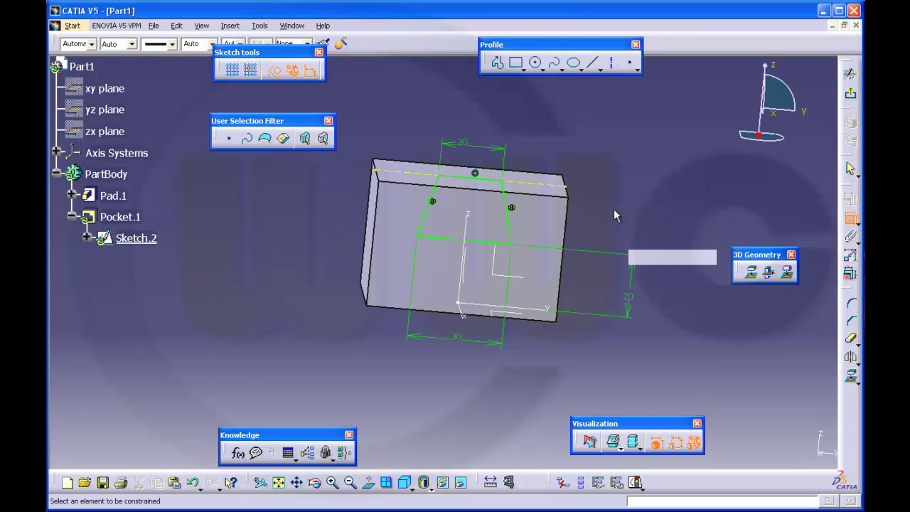
middle_click_drag(613, 209, 593, 210)
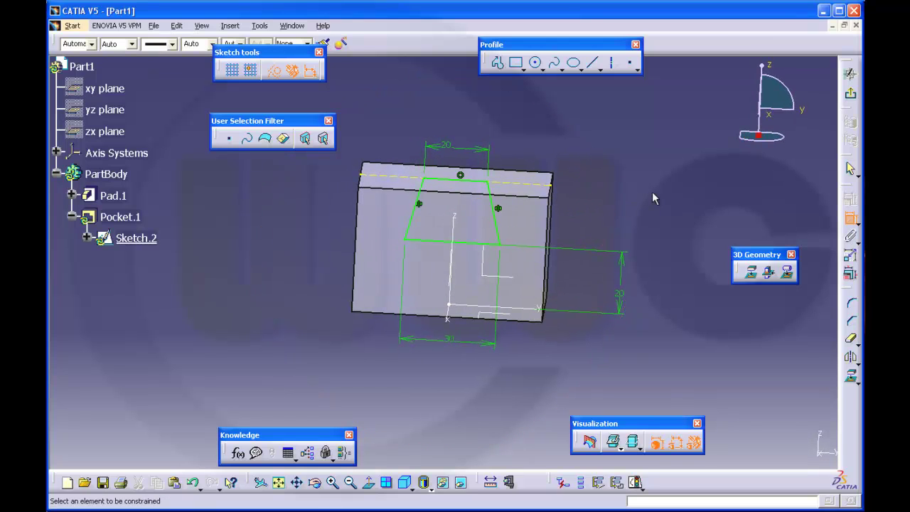
- Reopen Sketch.2 and delete the trapezoid's top line
left_click(849, 74)
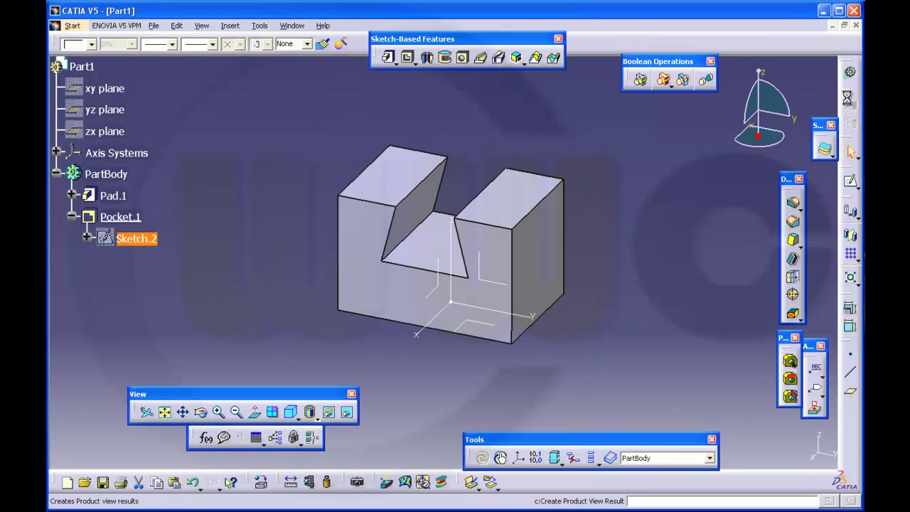
double_click(151, 238)
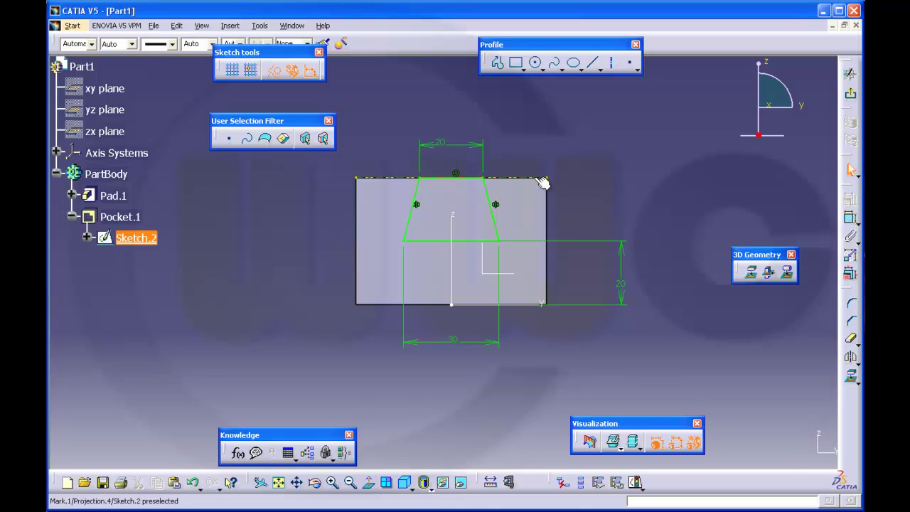
left_click(470, 180)
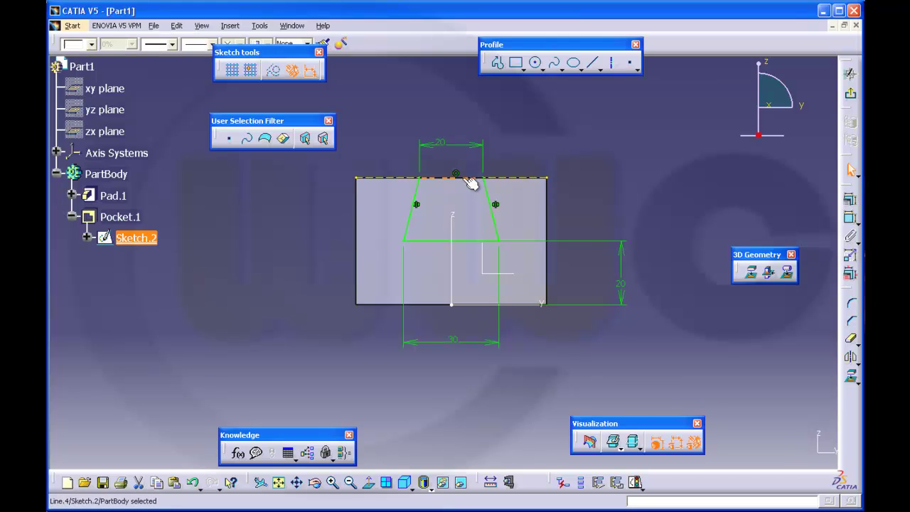
key("Delete")
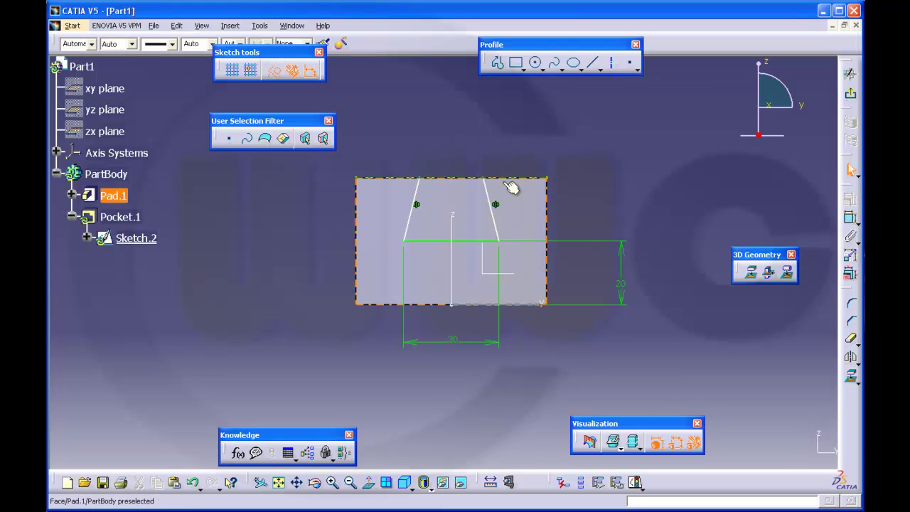
- Make the projected top edge construction geometry and extend both slanted sides above it
left_click(501, 177)
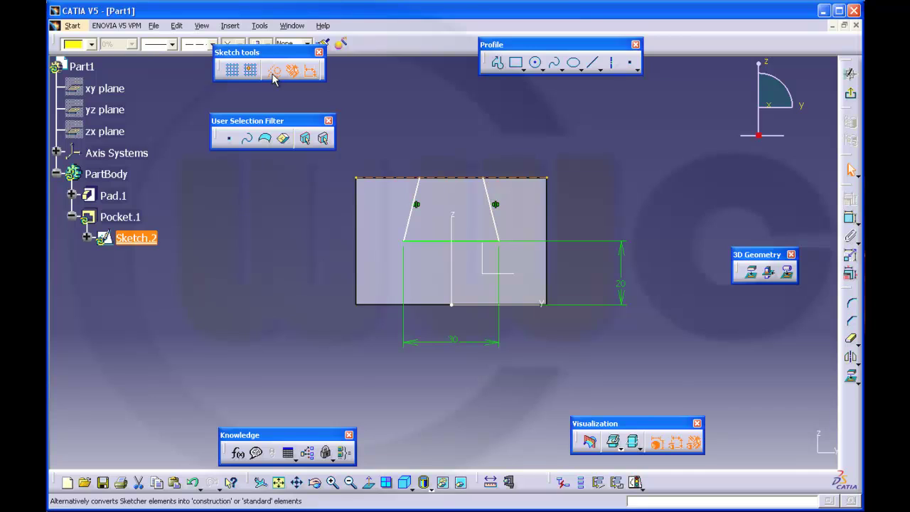
left_click(277, 78)
middle_click_drag(478, 124, 427, 173)
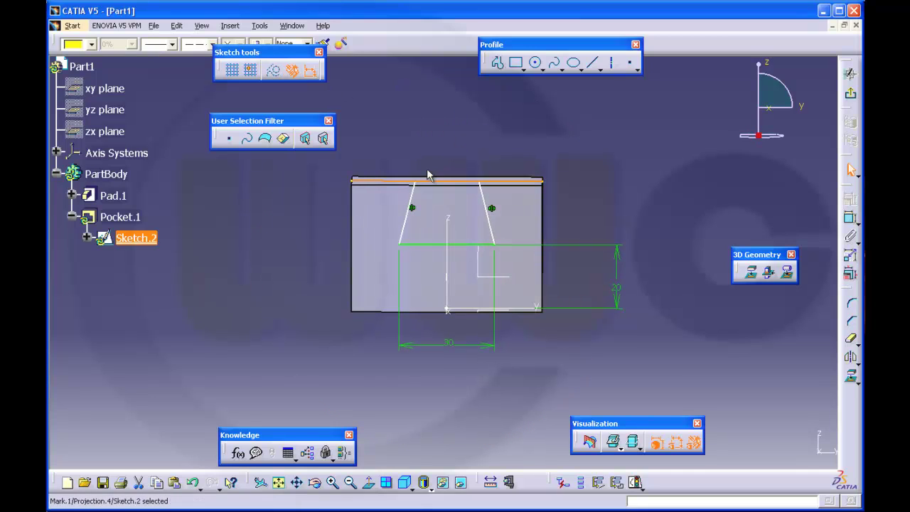
left_click_drag(412, 179, 433, 137)
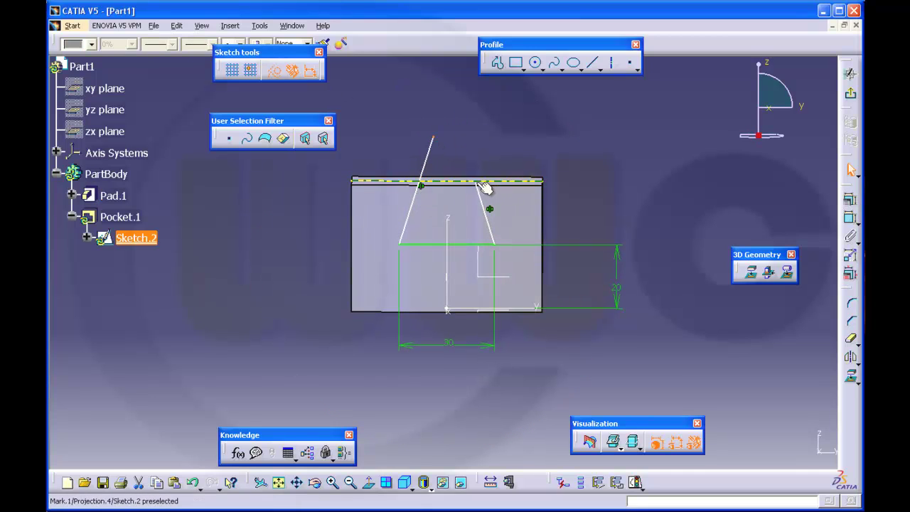
left_click_drag(482, 186, 467, 138)
middle_click_drag(591, 197, 611, 225)
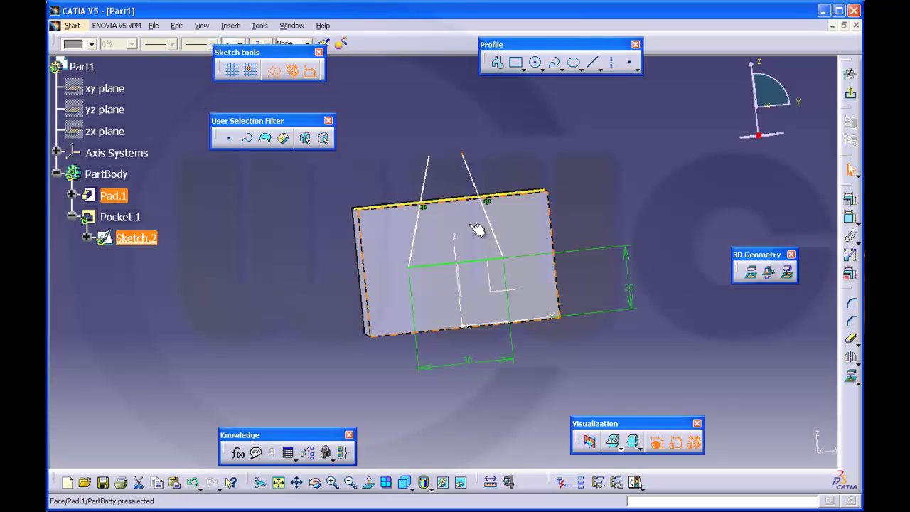
left_click(427, 204)
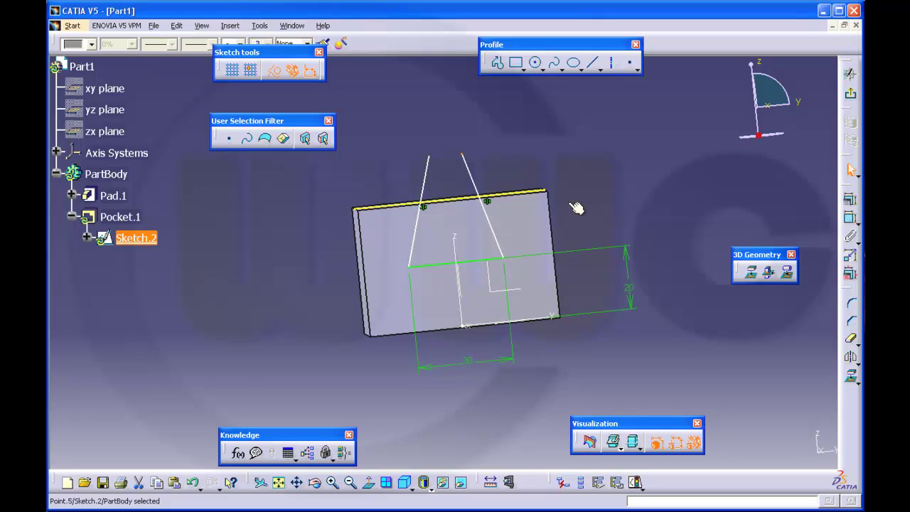
left_click(509, 193)
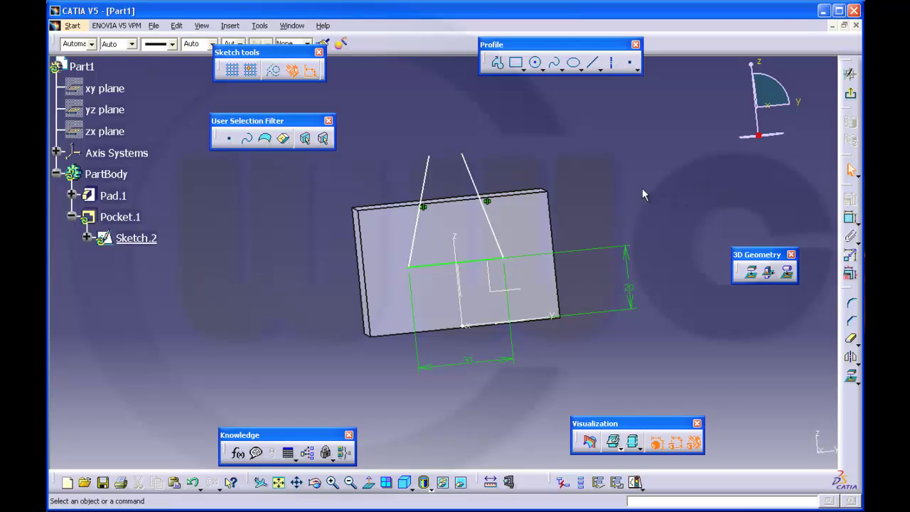
- Project the block's top face edge into the sketch
middle_click_drag(642, 191, 621, 228)
middle_click_drag(463, 227, 471, 257)
left_click(540, 218)
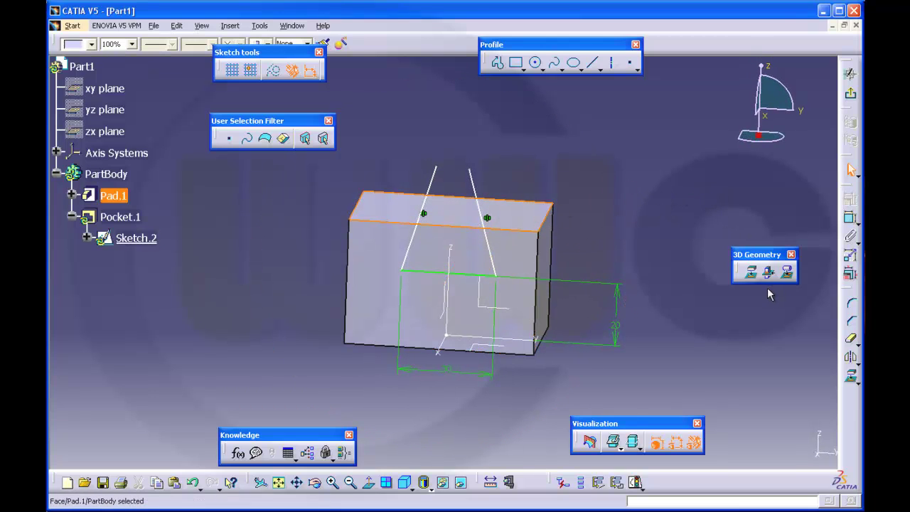
left_click(751, 271)
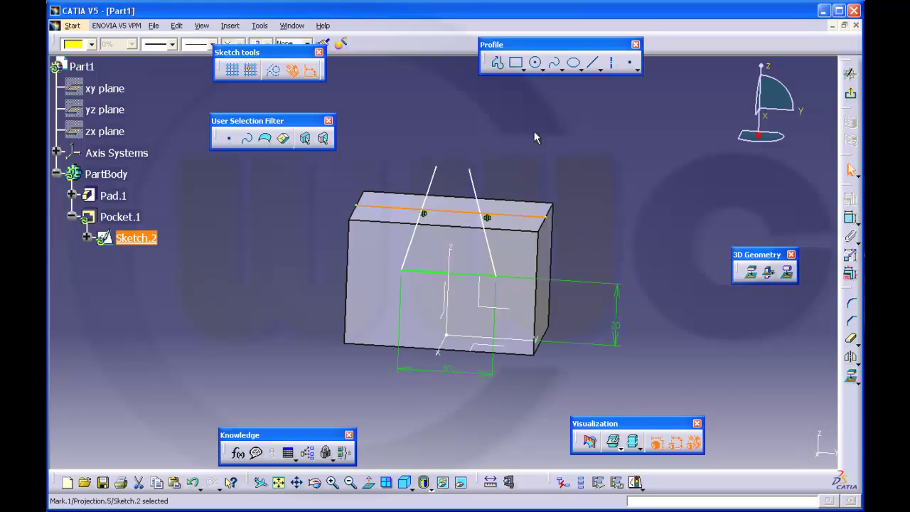
- Quick Trim both slanted side lines above the projected top edge
left_click(850, 339)
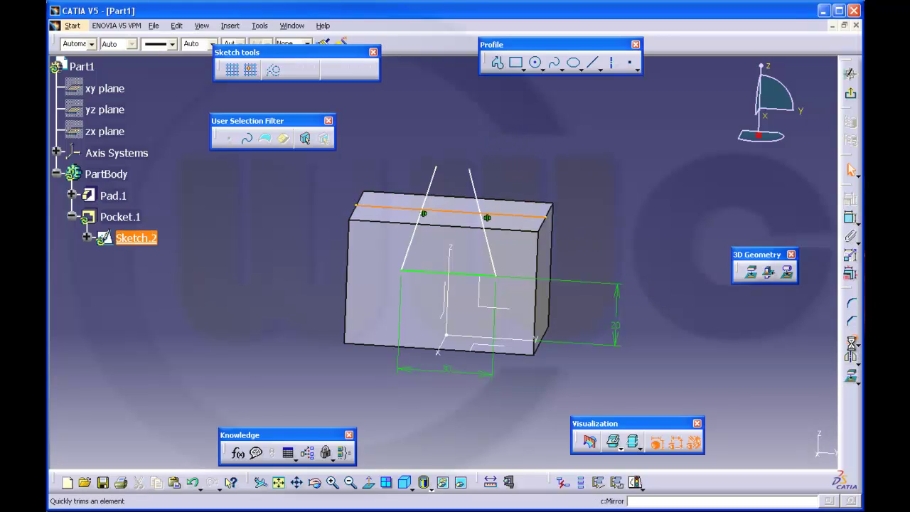
left_click(432, 178)
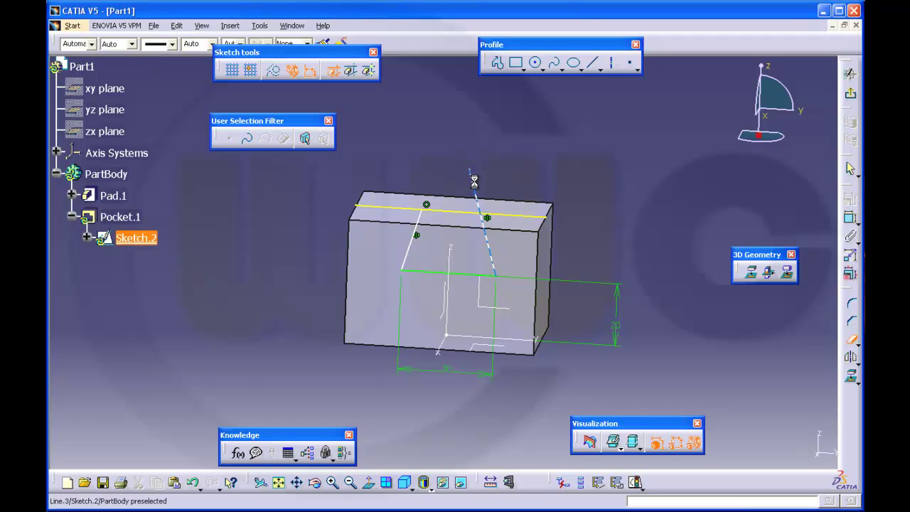
left_click(478, 186)
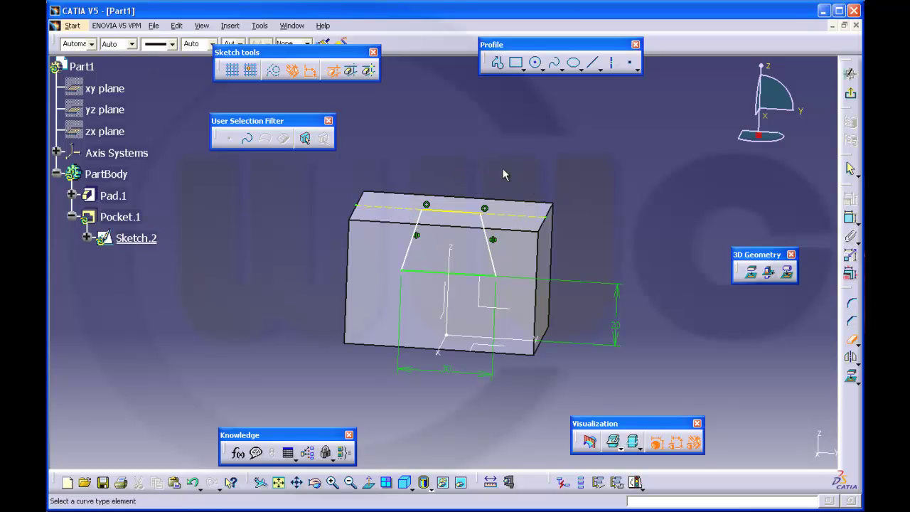
middle_click_drag(579, 223, 585, 204)
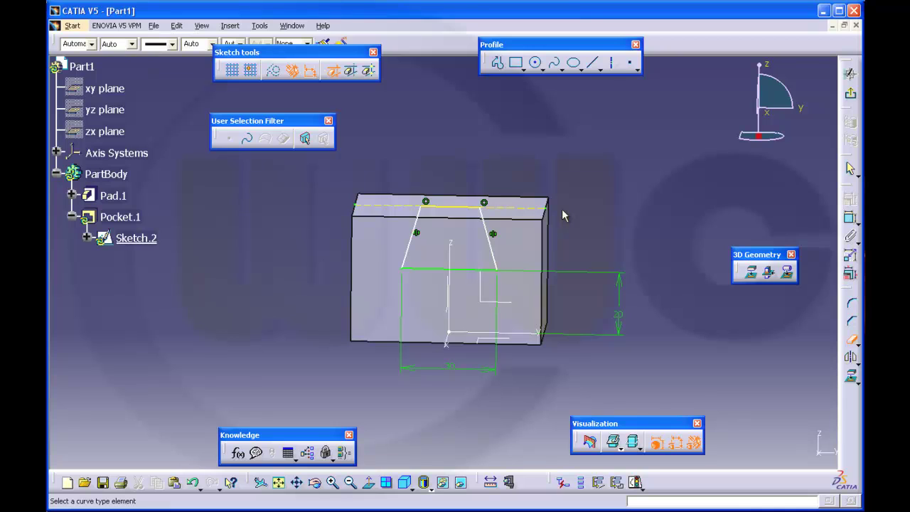
middle_click_drag(591, 200, 613, 199)
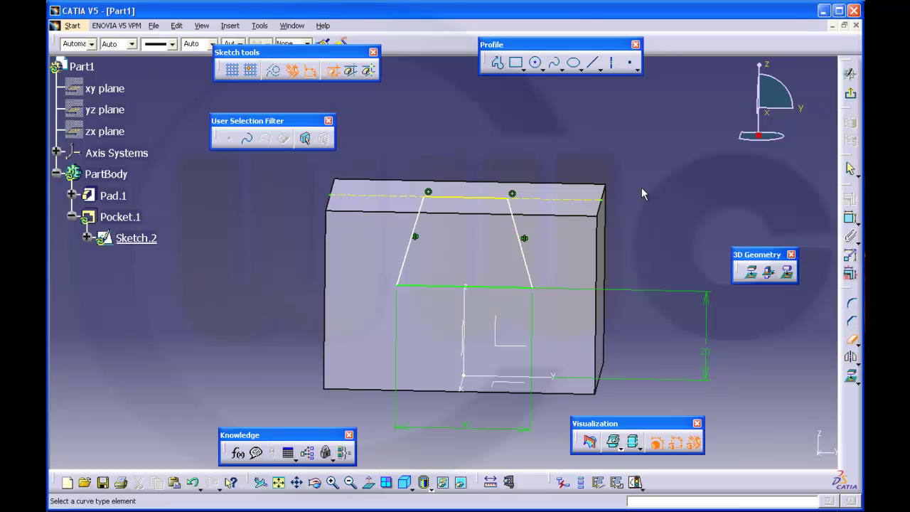
- Dimension the trapezoid's top segment width to 20
left_click(851, 217)
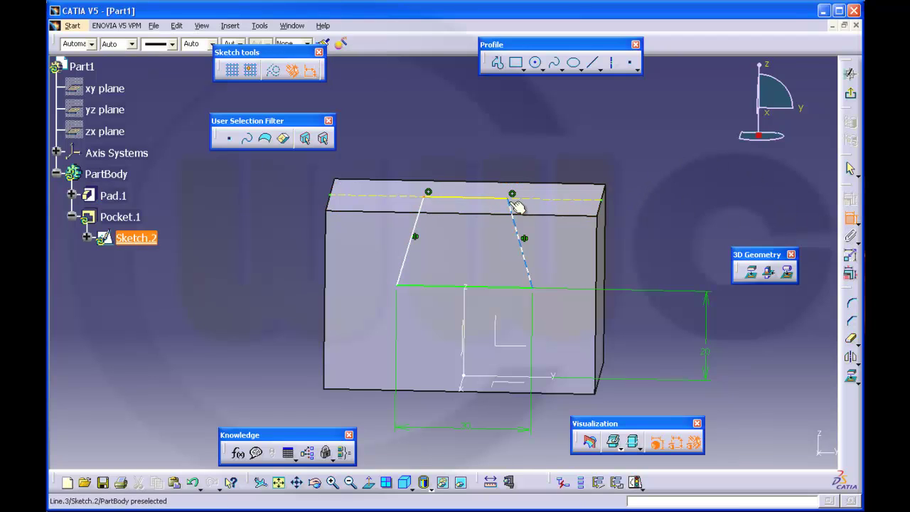
left_click(509, 198)
left_click(475, 147)
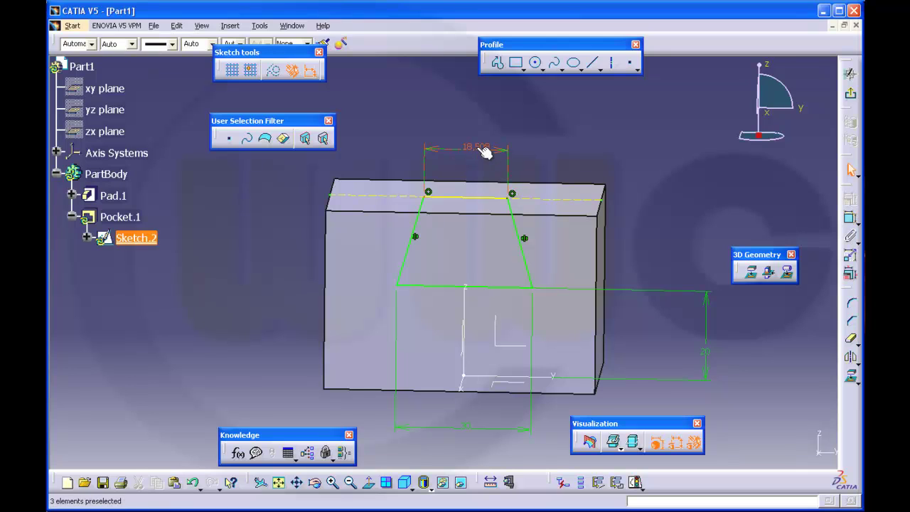
double_click(477, 147)
type("20")
key("Return")
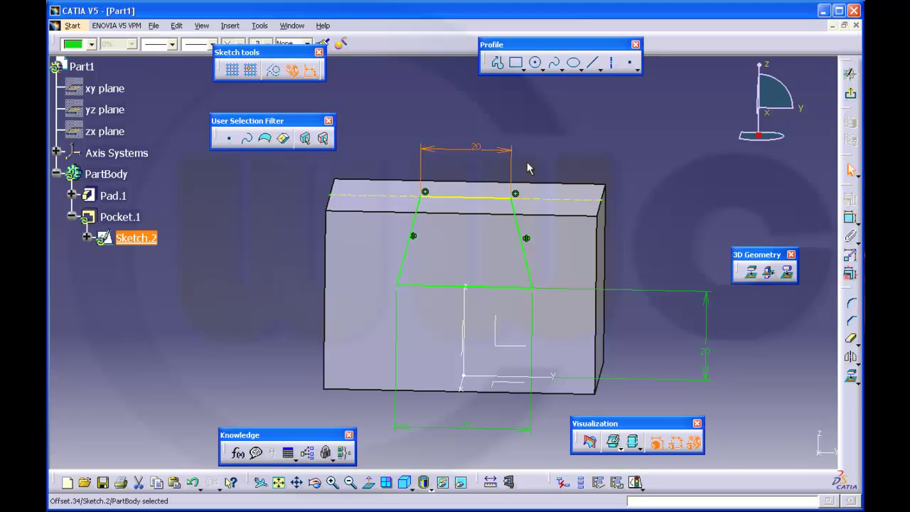
- Exit the sketch, then review Pocket.1's parents and children, including Sketch.2's parents
left_click(850, 93)
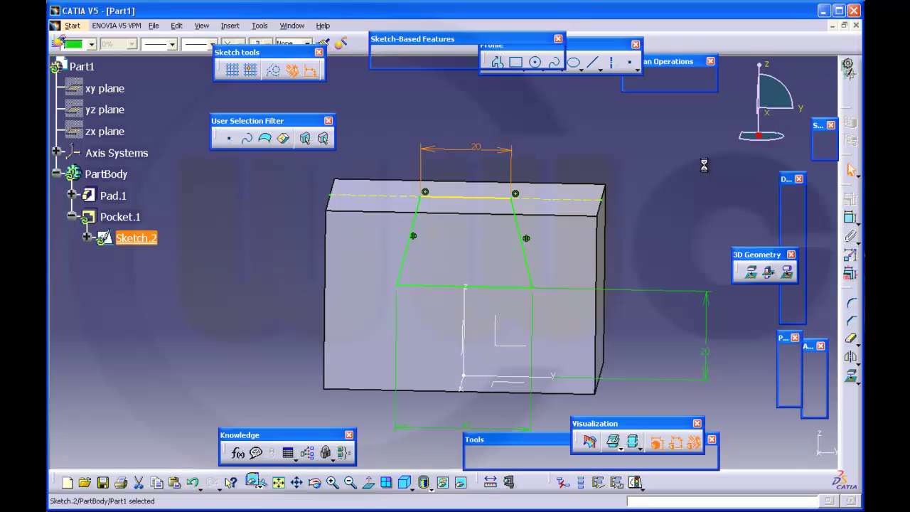
mouse_move(192, 254)
middle_mouse_down()
mouse_move(209, 209)
mouse_move(164, 238)
middle_mouse_up()
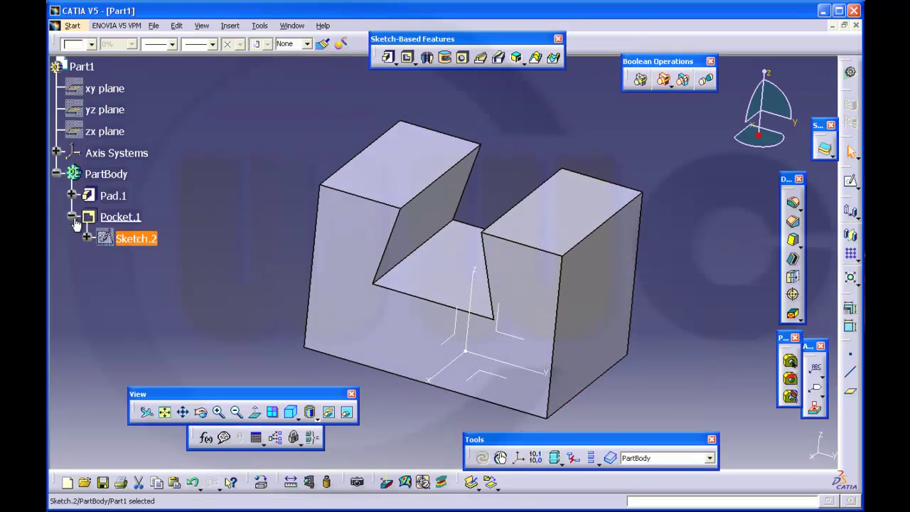
right_click(120, 219)
left_click(183, 418)
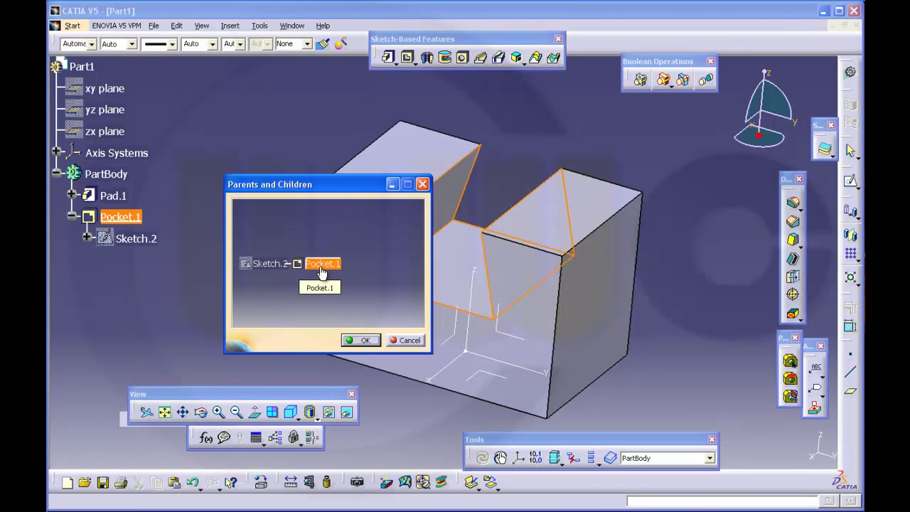
double_click(276, 266)
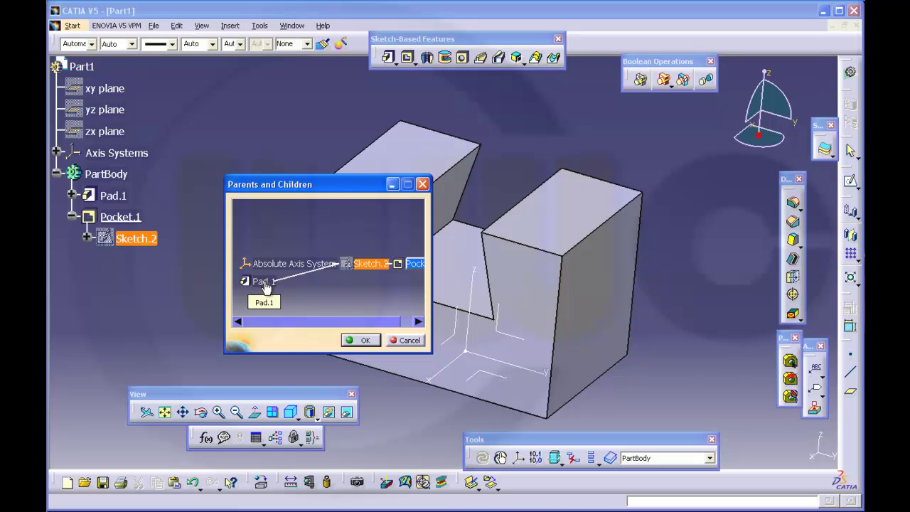
left_click(366, 342)
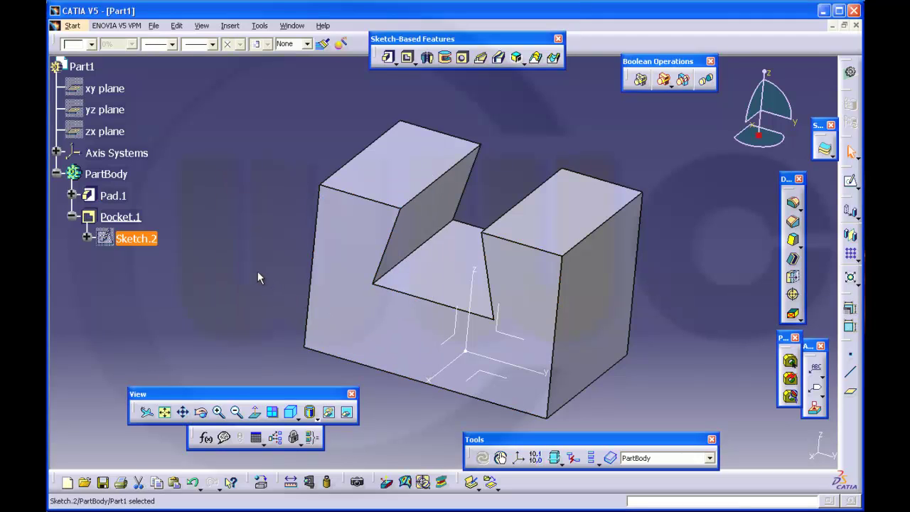